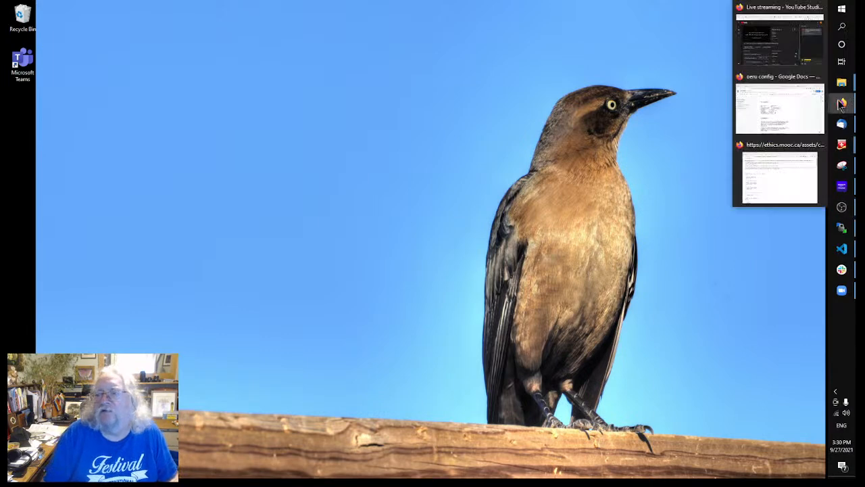
# Step: Check the live stream dashboard in YouTube Studio and read the #ethics21 e-mail about RSS announcements in the mail program
pyautogui.click(777, 58)
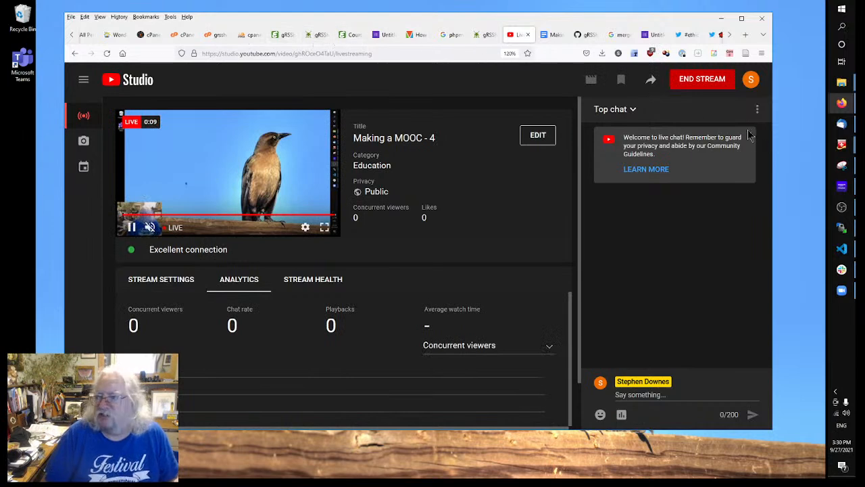
pyautogui.click(842, 125)
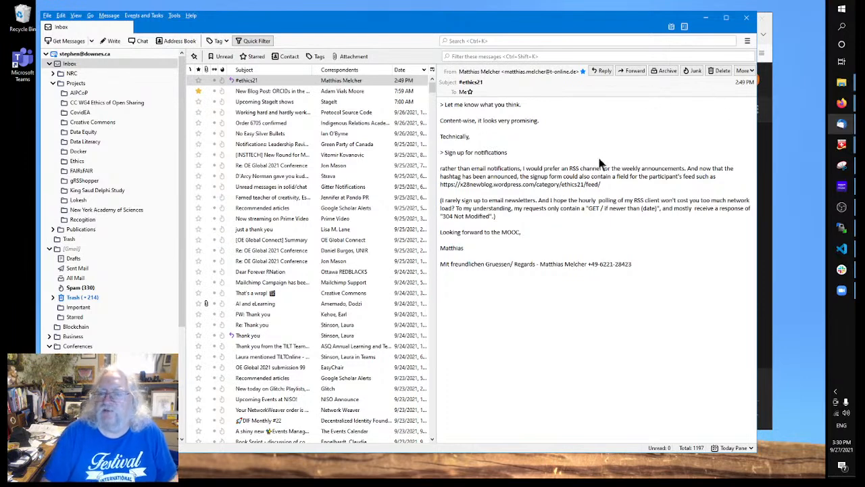
pyautogui.click(706, 17)
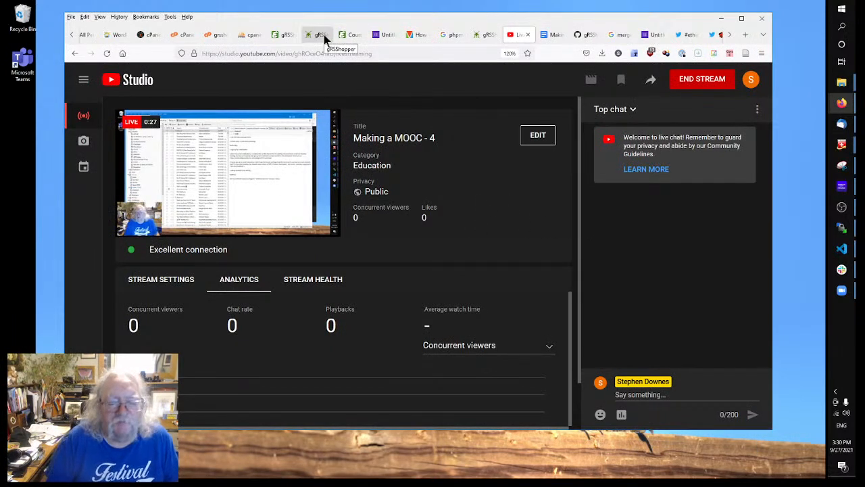
# Step: Switch to the gRSShopper site and set the Site Tag to ethics21 in the general administration settings
pyautogui.click(289, 39)
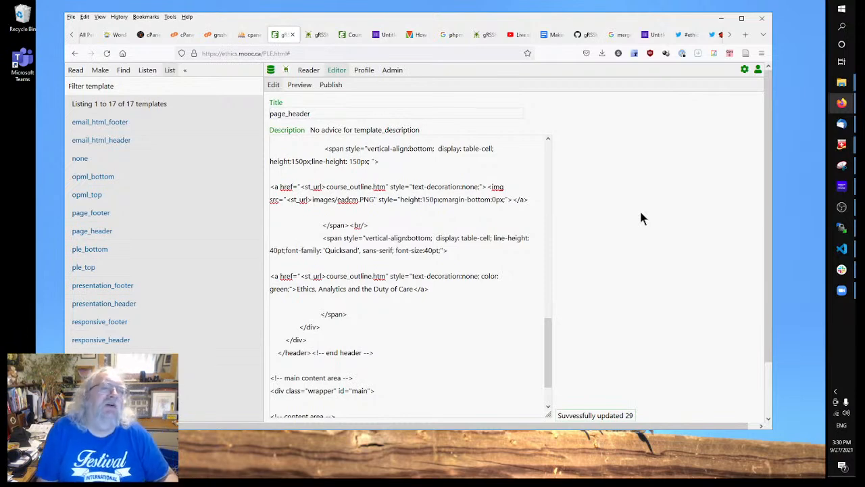
pyautogui.click(746, 71)
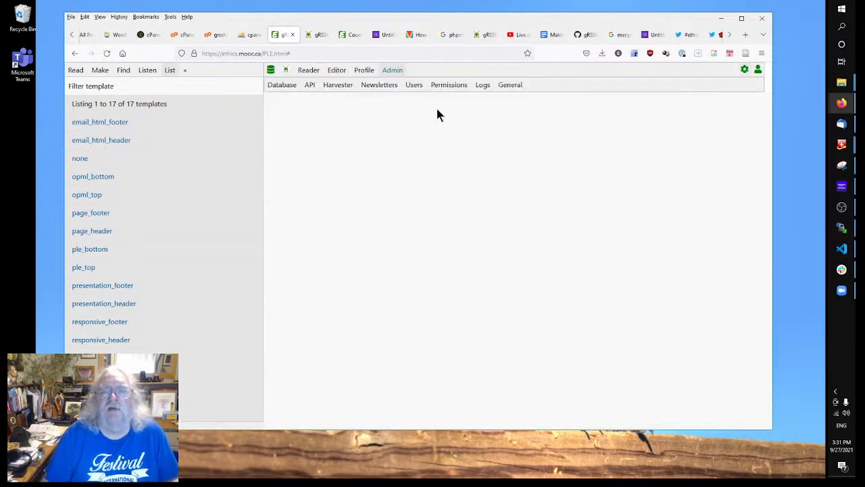
pyautogui.click(508, 85)
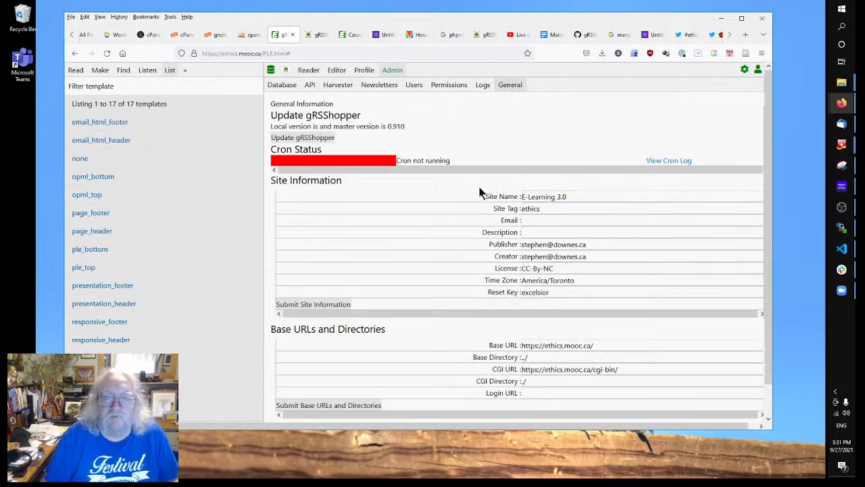
pyautogui.click(550, 209)
pyautogui.write('21')
pyautogui.click(594, 182)
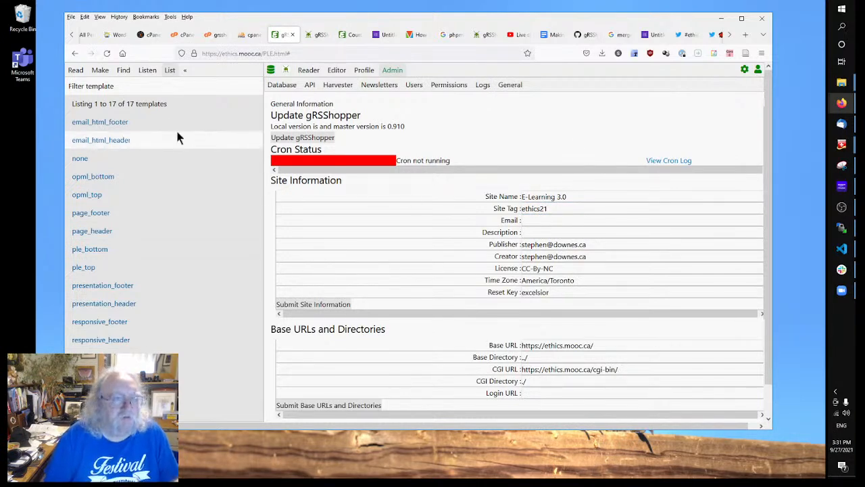
# Step: List the site's pages and open the Course Home Page for editing
pyautogui.click(100, 70)
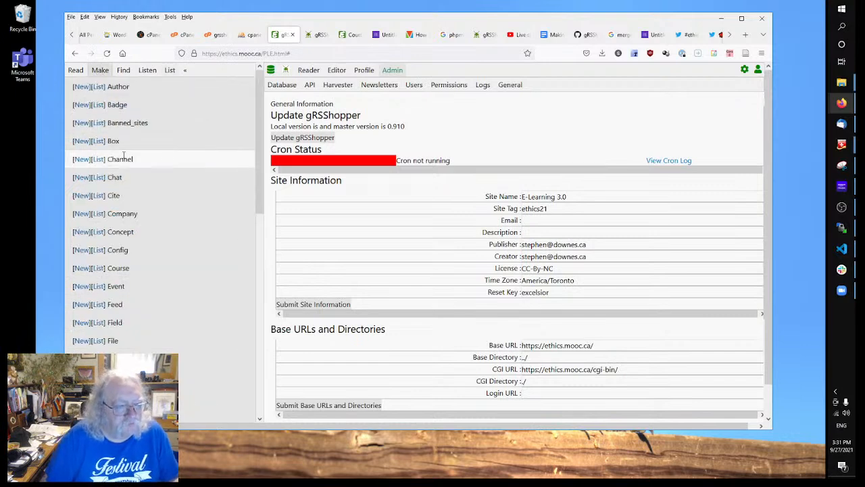
pyautogui.scroll(-3, 108, 338)
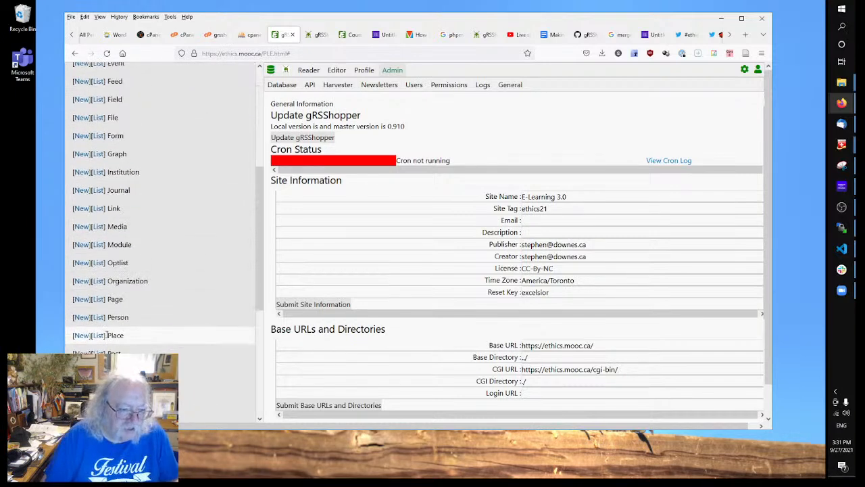
pyautogui.click(97, 299)
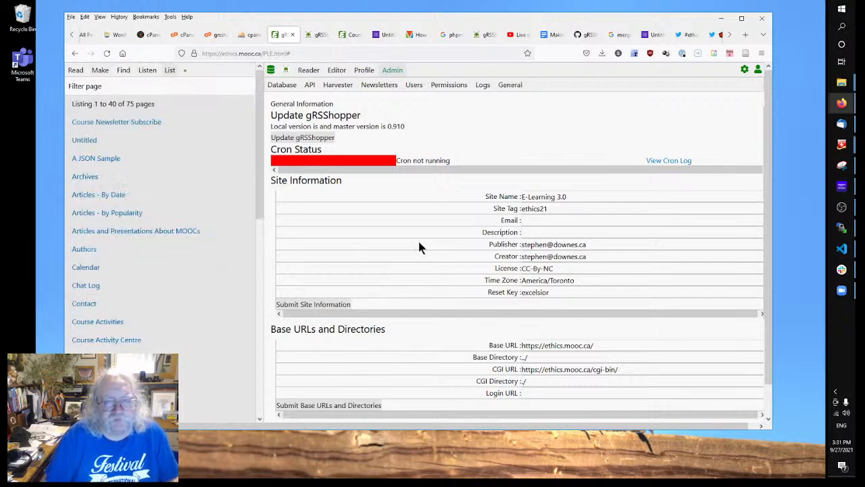
pyautogui.scroll(-2, 210, 239)
pyautogui.scroll(-5, 211, 243)
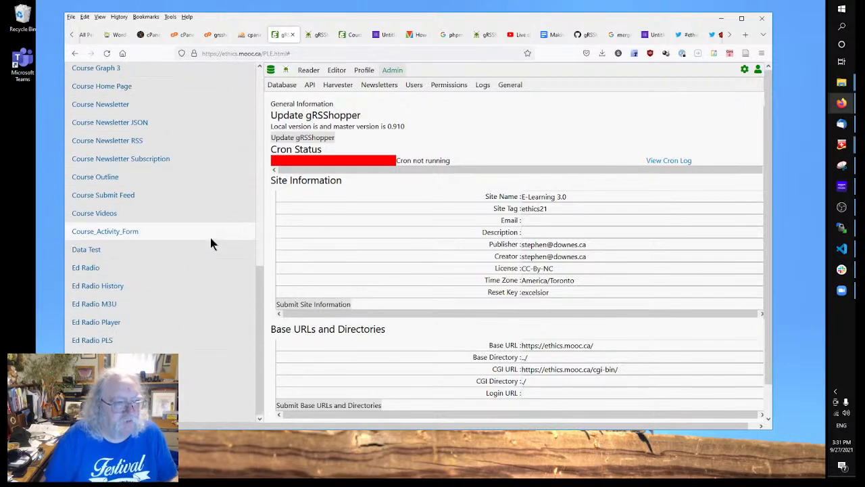
pyautogui.scroll(5, 211, 239)
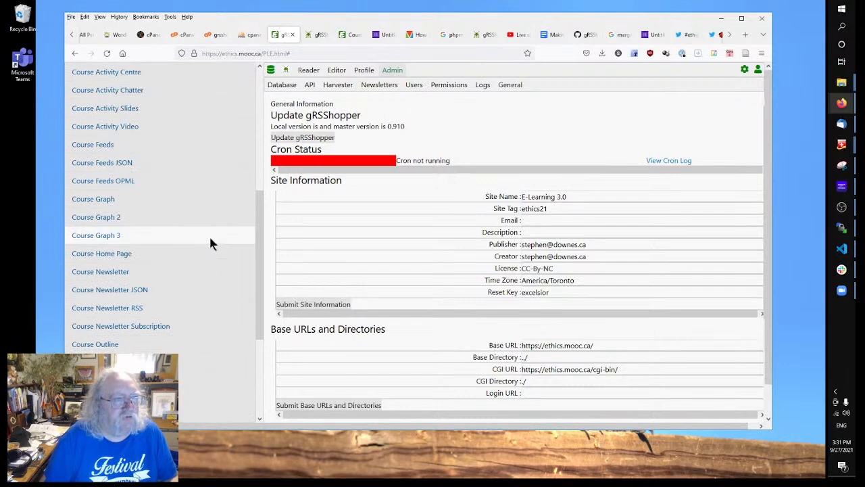
pyautogui.click(98, 253)
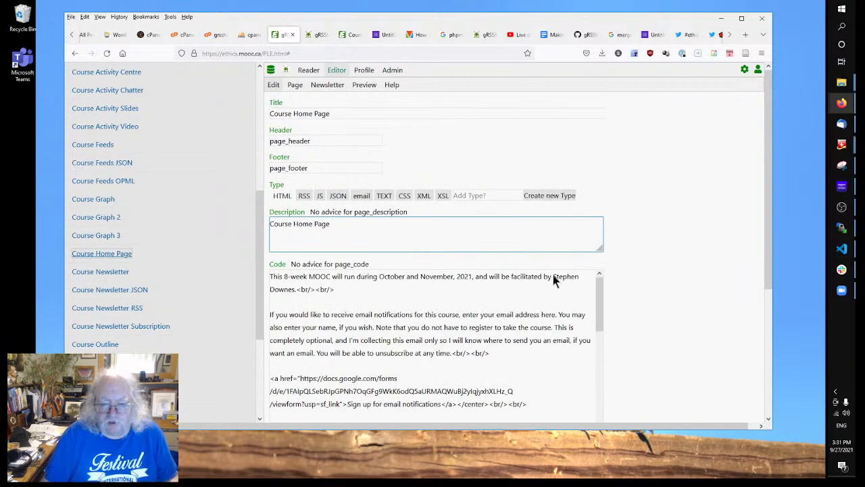
# Step: Cut the <st_tag> placeholder and its extra space from before the Twitter link in the Course Tag line
pyautogui.scroll(-3, 498, 300)
pyautogui.scroll(-1, 692, 311)
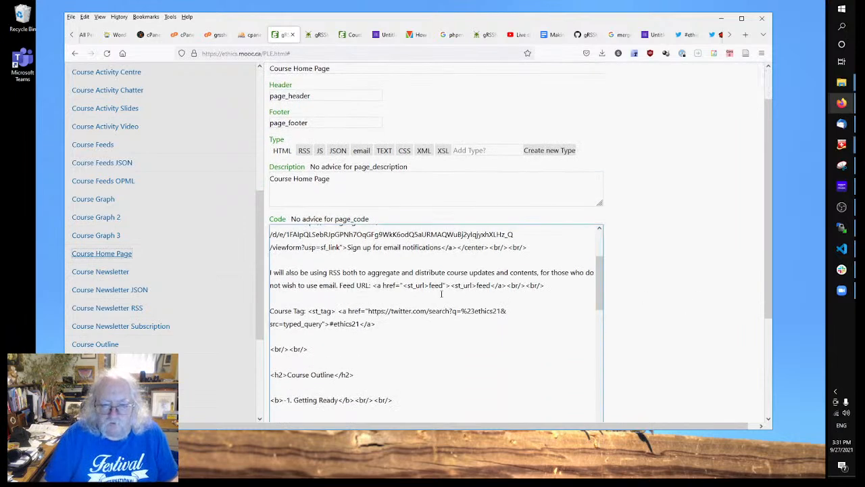
pyautogui.moveTo(307, 311); pyautogui.dragTo(336, 311)
pyautogui.hotkey('ctrl', 'c')
pyautogui.press('Delete')
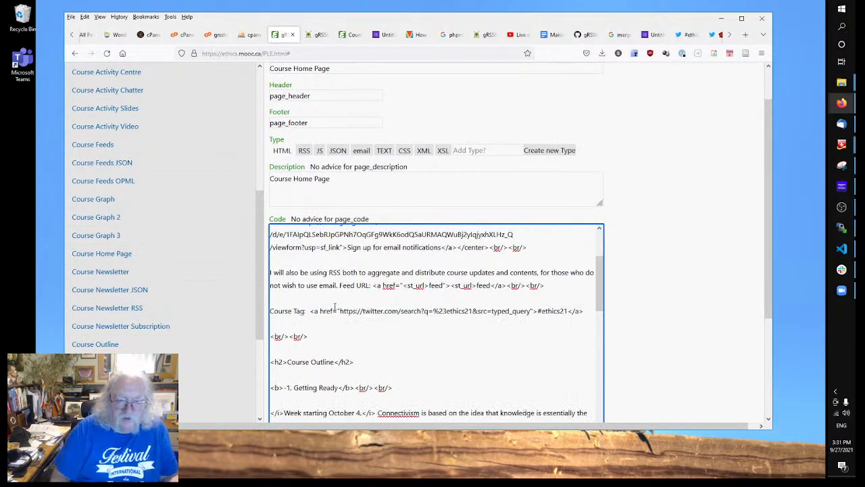
pyautogui.press('Delete')
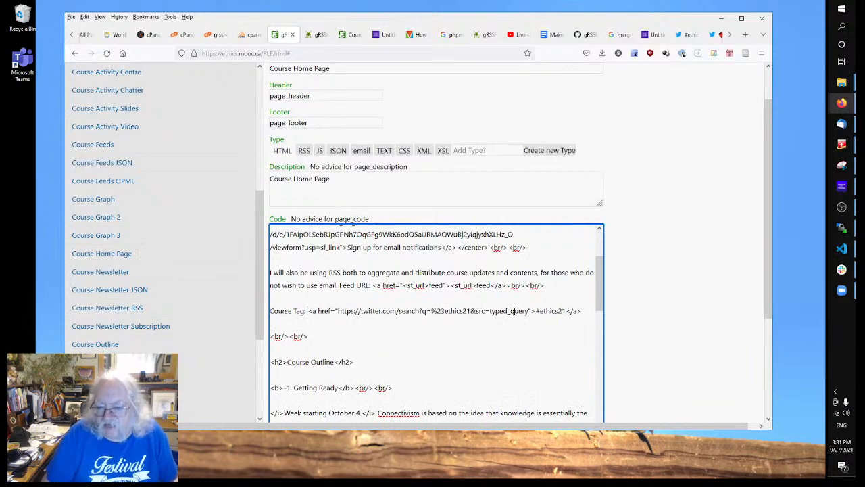
# Step: Replace ethics21 with <st_tag> in both the text and the search address of the Twitter hashtag link
pyautogui.moveTo(540, 311); pyautogui.dragTo(565, 311)
pyautogui.hotkey('ctrl', 'v')
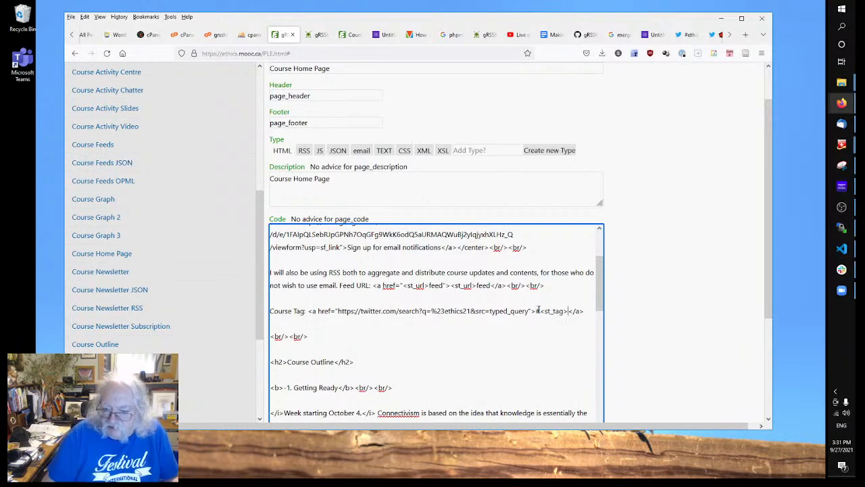
pyautogui.moveTo(445, 311); pyautogui.dragTo(470, 312)
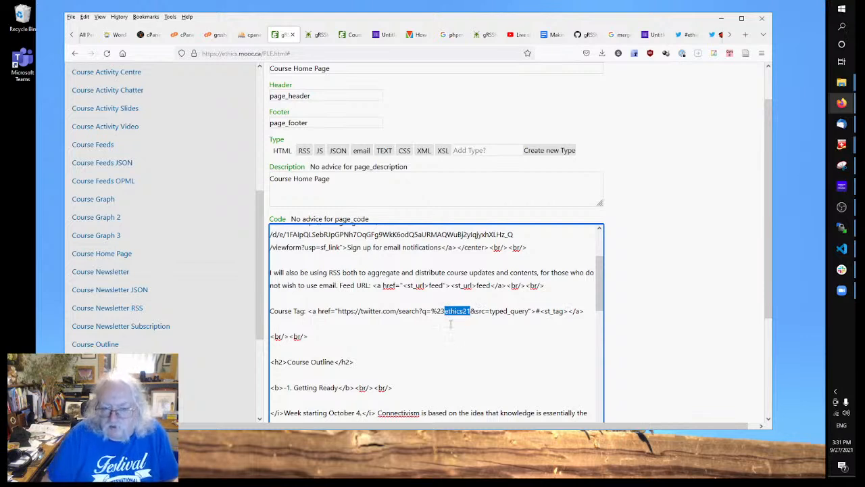
pyautogui.hotkey('ctrl', 'v')
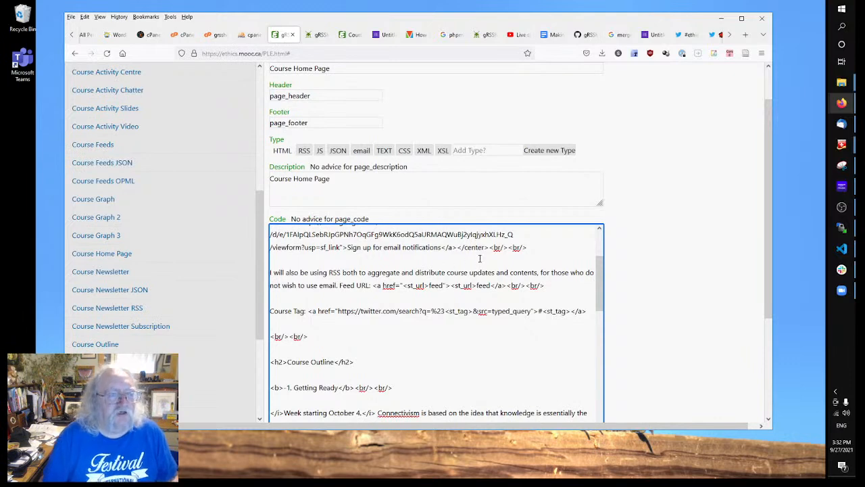
pyautogui.click(648, 283)
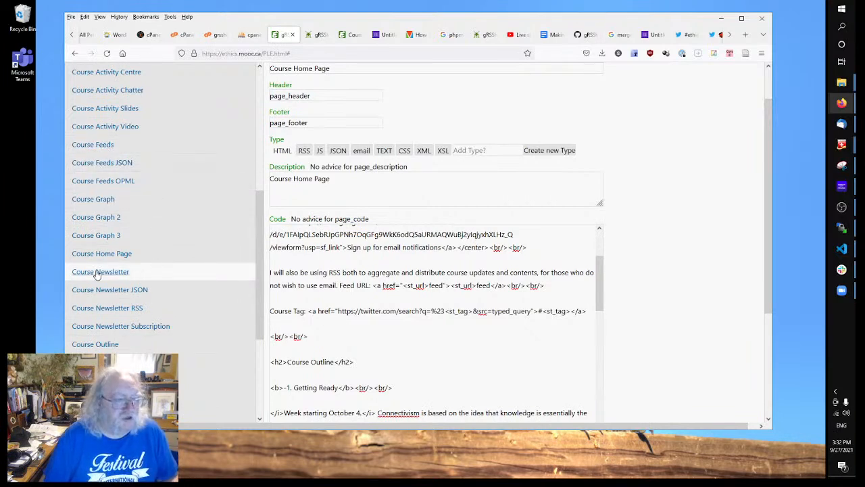
# Step: Open the Course Newsletter RSS page and examine its title, description and feed template code
pyautogui.click(98, 308)
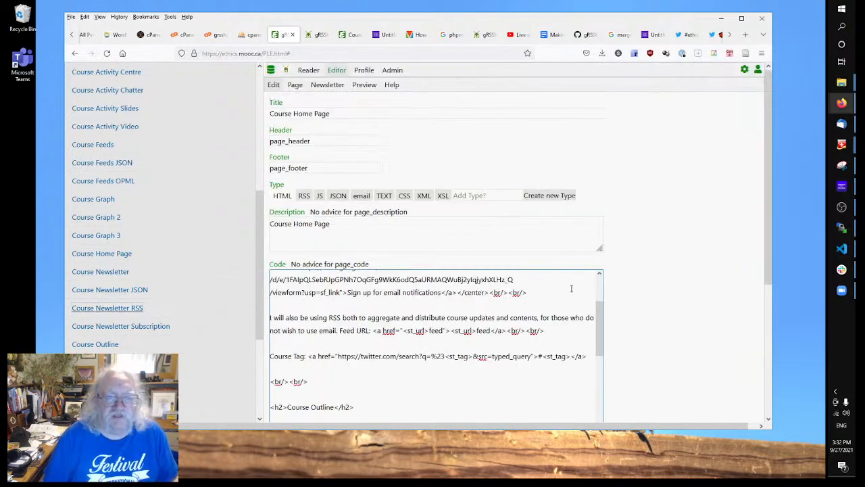
pyautogui.scroll(-3, 671, 285)
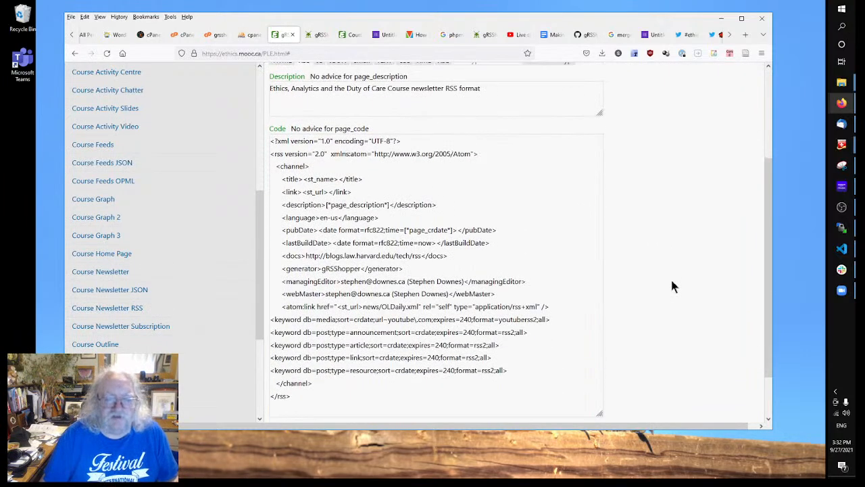
pyautogui.scroll(3, 671, 286)
pyautogui.scroll(-5, 670, 276)
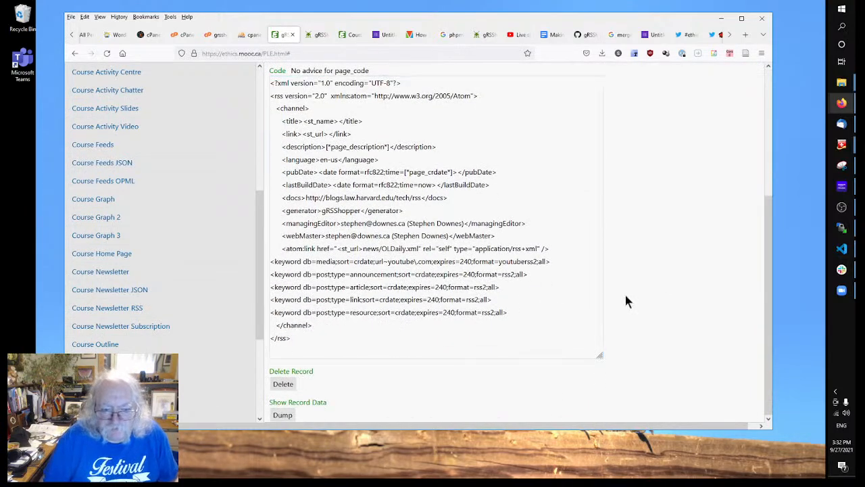
pyautogui.scroll(5, 625, 296)
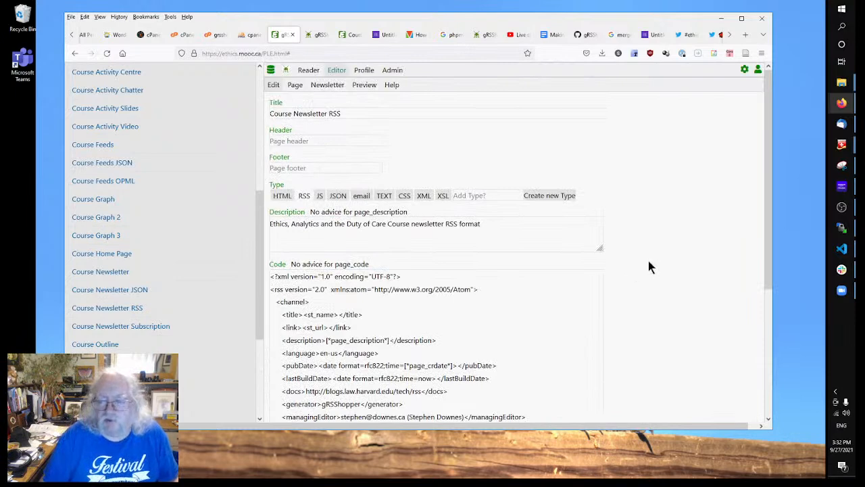
pyautogui.scroll(-2, 686, 262)
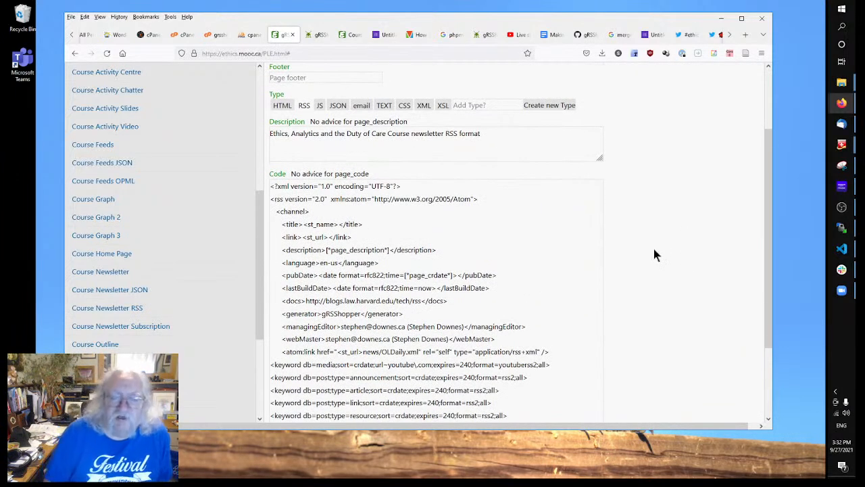
pyautogui.click(597, 300)
pyautogui.scroll(-2, 597, 299)
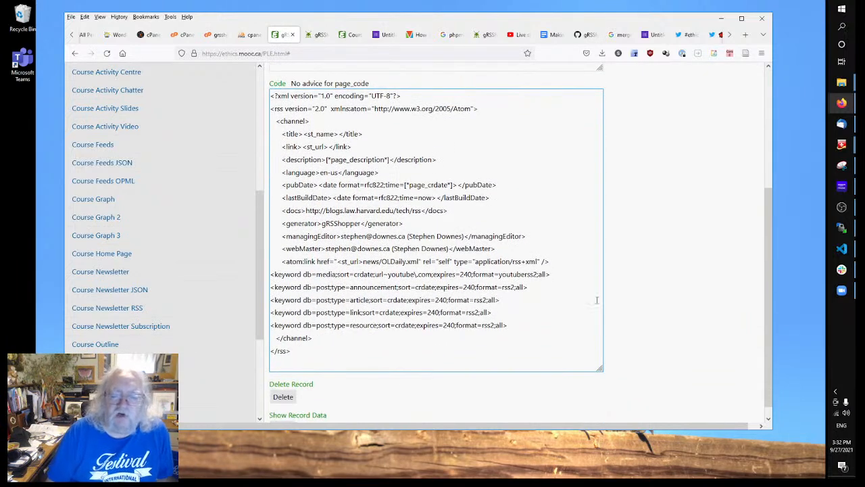
pyautogui.scroll(4, 639, 298)
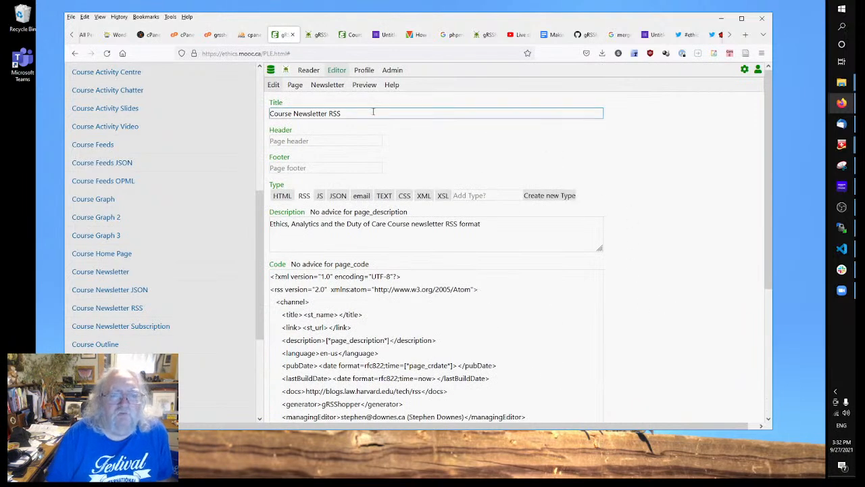
# Step: Try to publish the Course Newsletter RSS page, set Allow empty keywords to YES and try publishing again
pyautogui.click(295, 85)
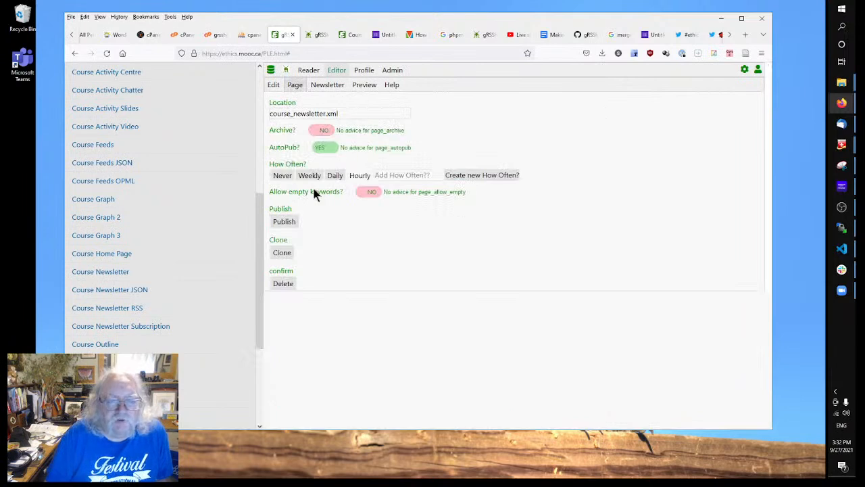
pyautogui.click(283, 222)
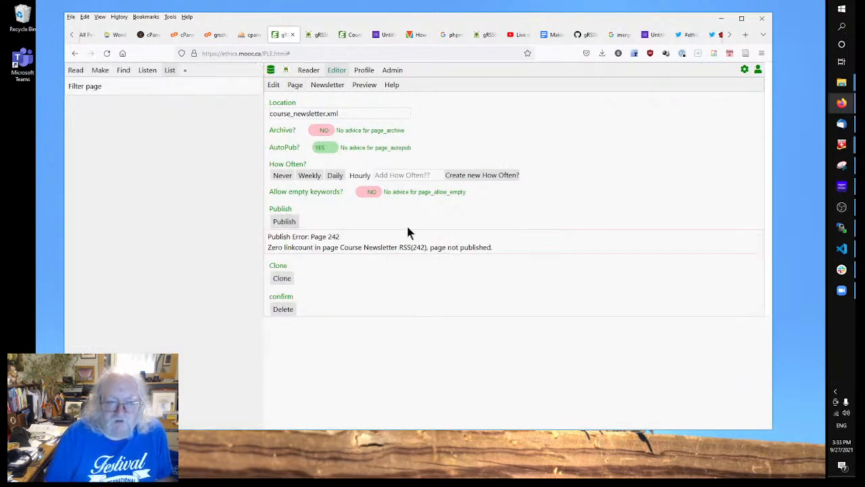
pyautogui.click(369, 193)
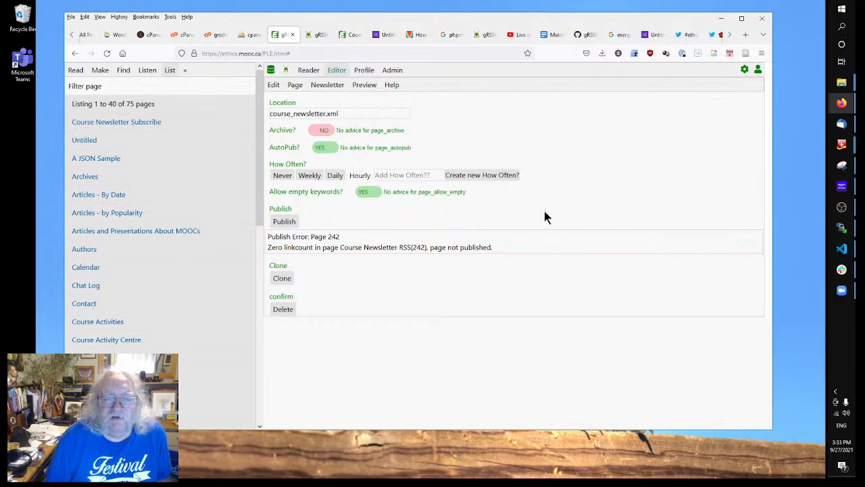
pyautogui.click(373, 192)
pyautogui.click(373, 192)
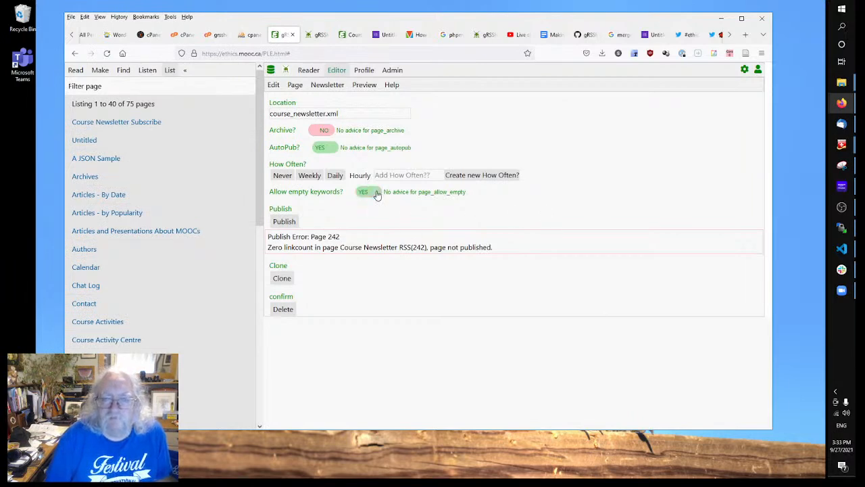
pyautogui.click(281, 223)
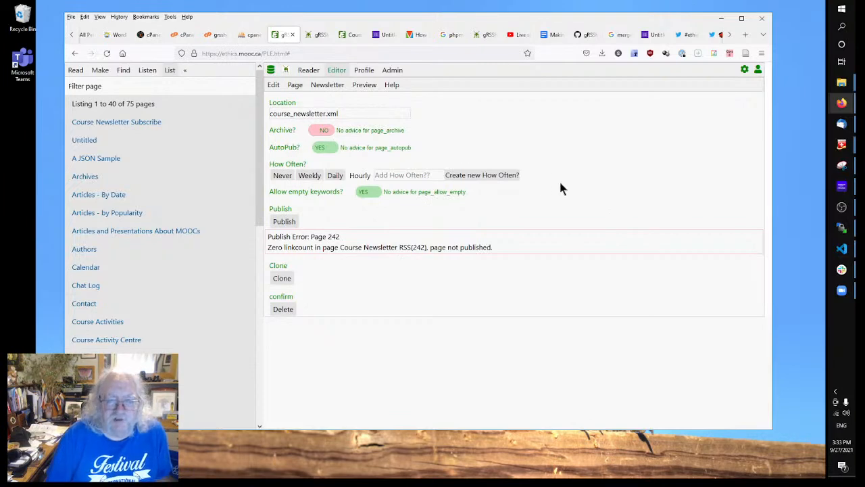
# Step: Return to editing the Course Newsletter RSS page and duplicate the type=resource keyword line directly below itself in the feed code
pyautogui.click(295, 88)
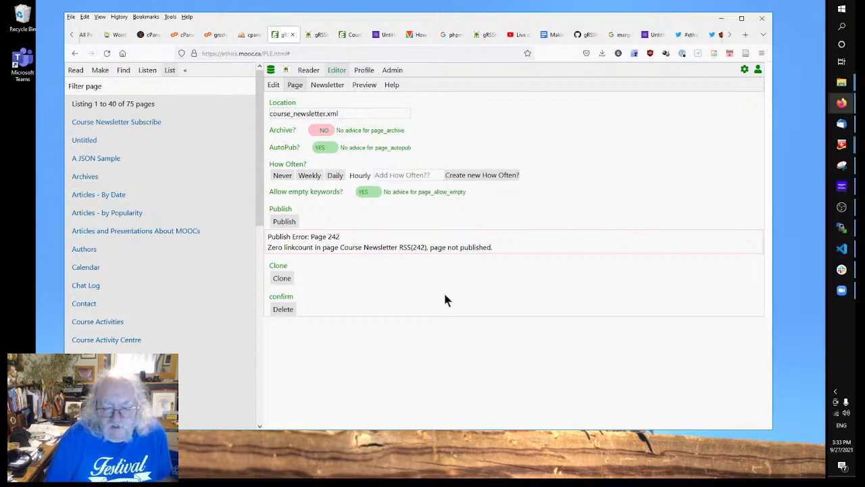
pyautogui.click(274, 85)
pyautogui.scroll(-3, 676, 326)
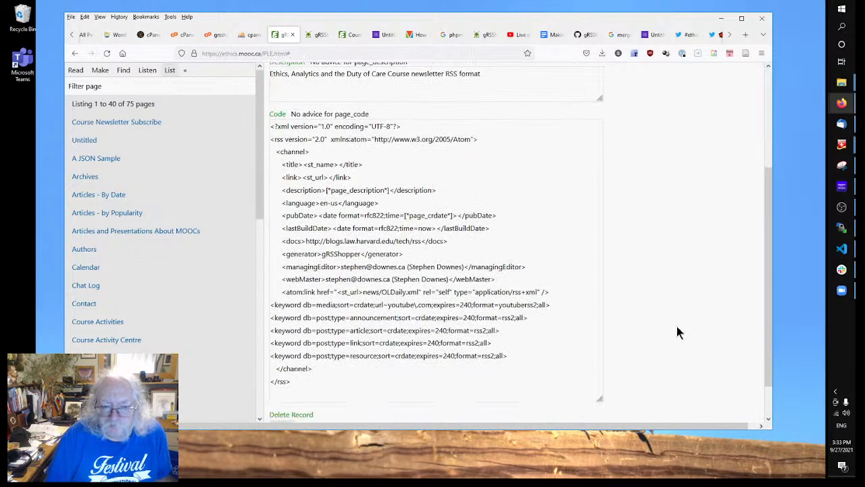
pyautogui.scroll(-1, 677, 326)
pyautogui.click(424, 312)
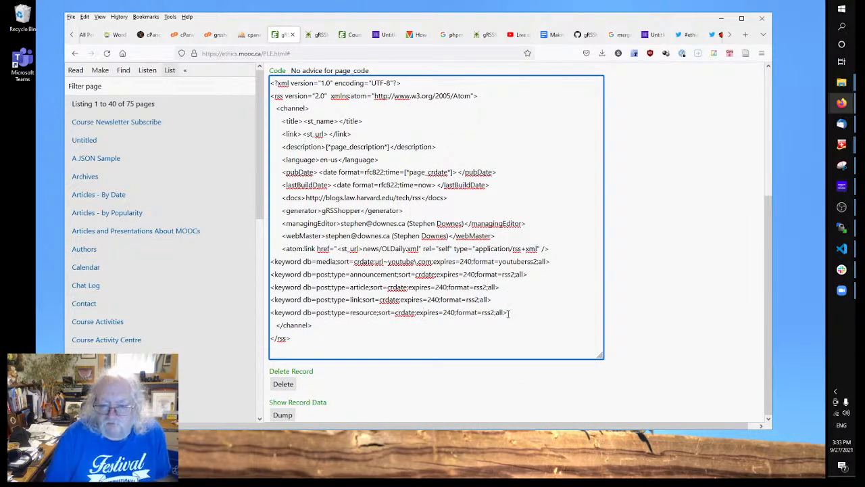
pyautogui.hotkey('shift', 'Home')
pyautogui.hotkey('ctrl', 'c')
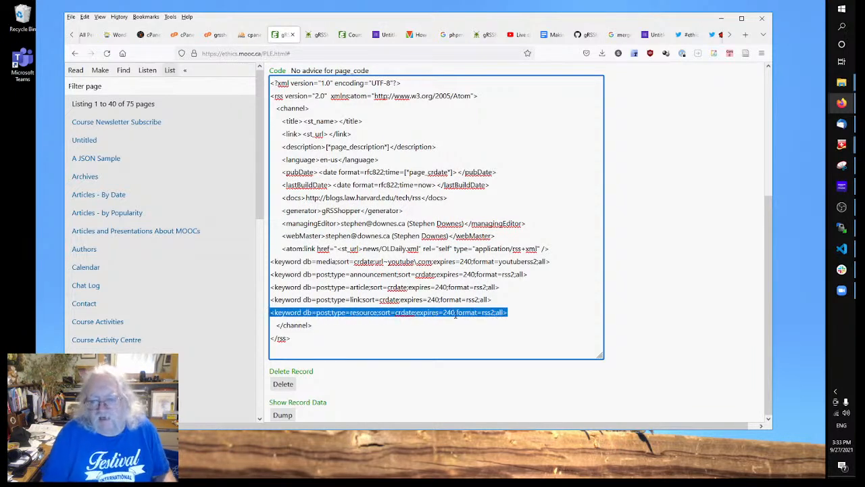
pyautogui.click(529, 314)
pyautogui.press('Return')
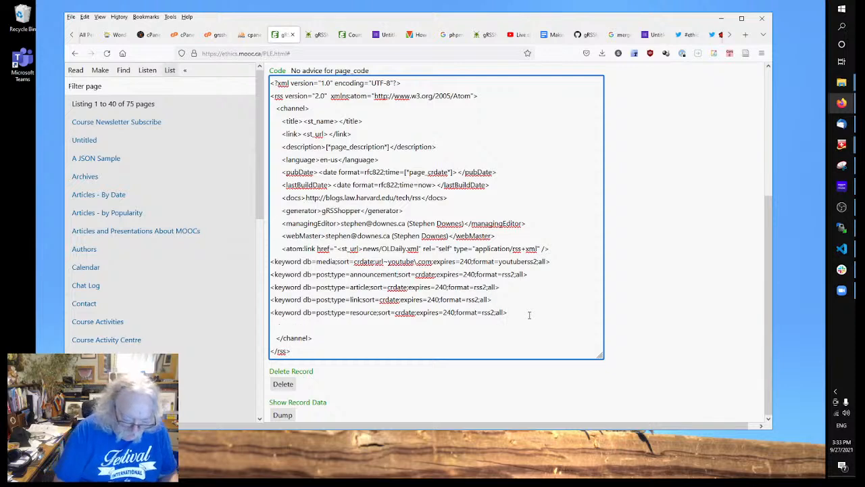
pyautogui.hotkey('ctrl', 'v')
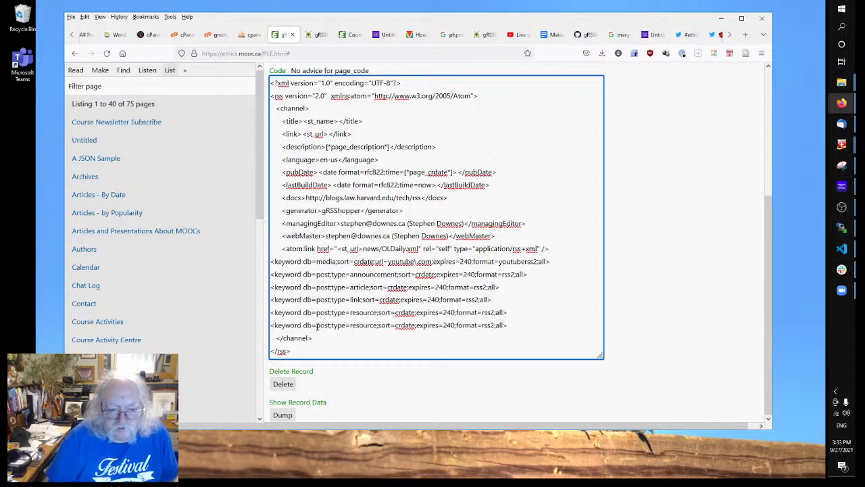
# Step: Change the duplicated keyword line to db=module and remove its type=resource parameter
pyautogui.moveTo(316, 325); pyautogui.dragTo(330, 325)
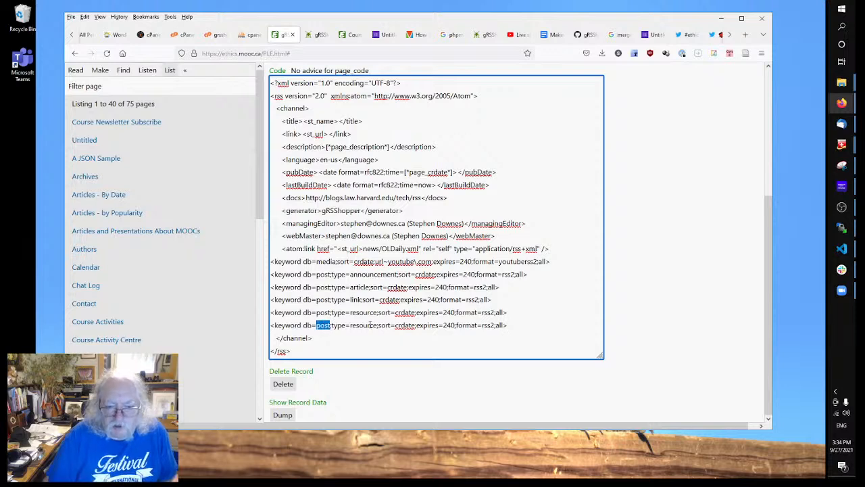
pyautogui.write('module')
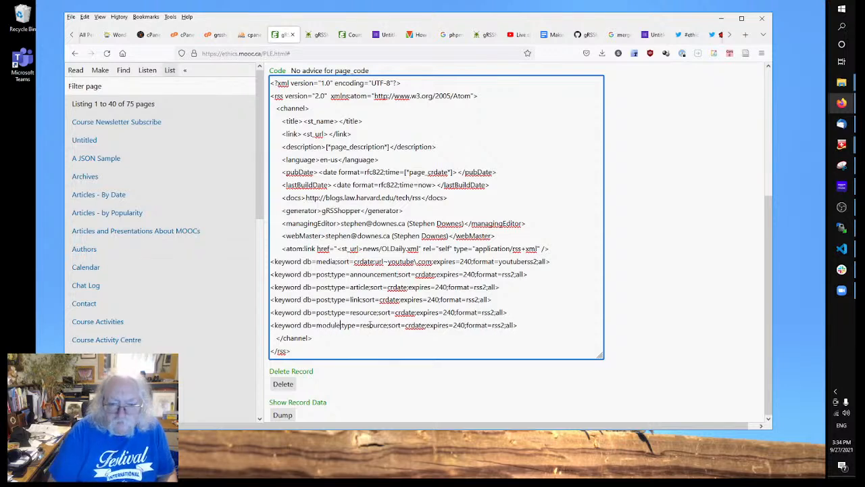
pyautogui.press('BackSpace')
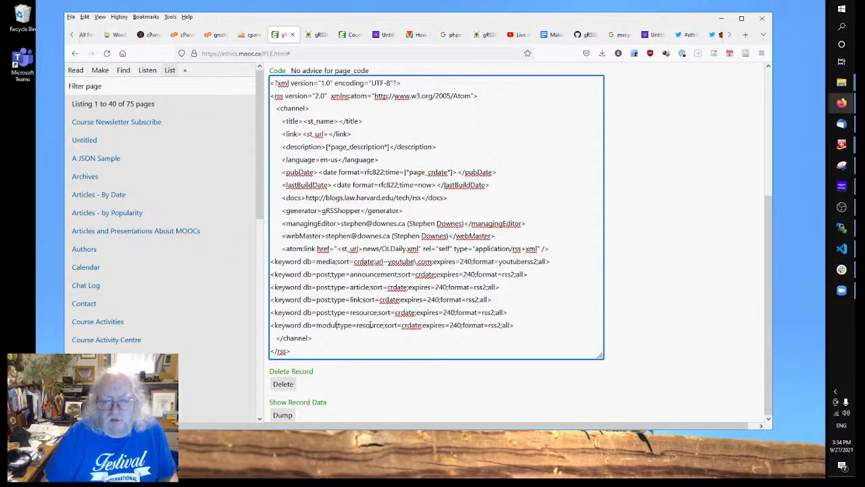
pyautogui.moveTo(384, 325); pyautogui.dragTo(339, 327)
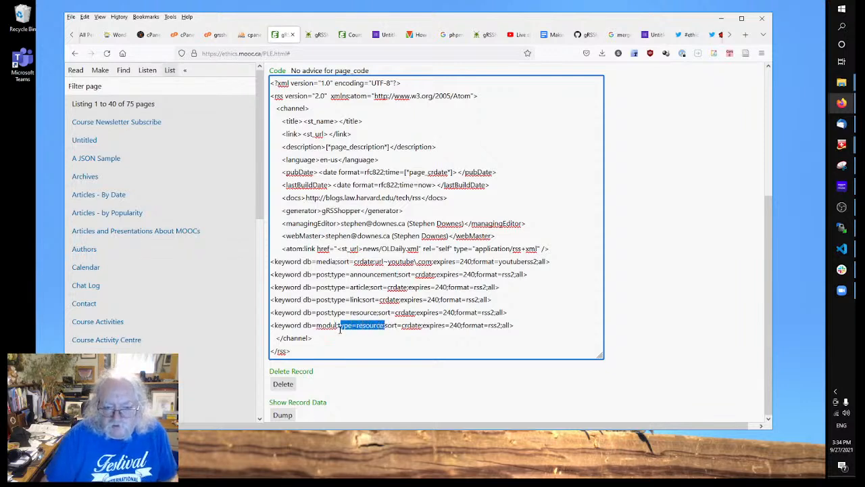
pyautogui.press('Delete')
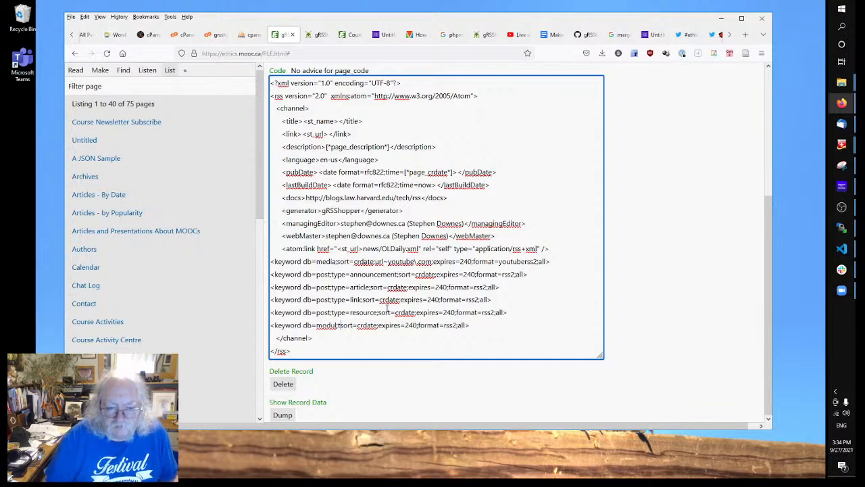
pyautogui.press('Delete')
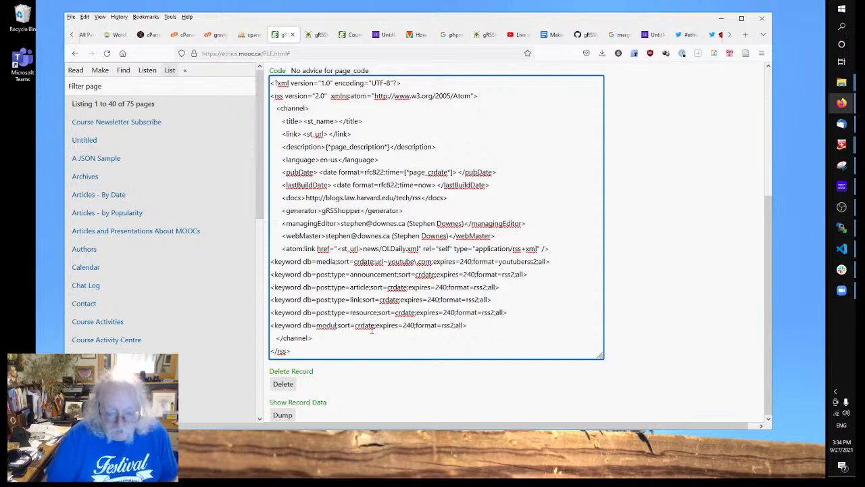
pyautogui.write('e')
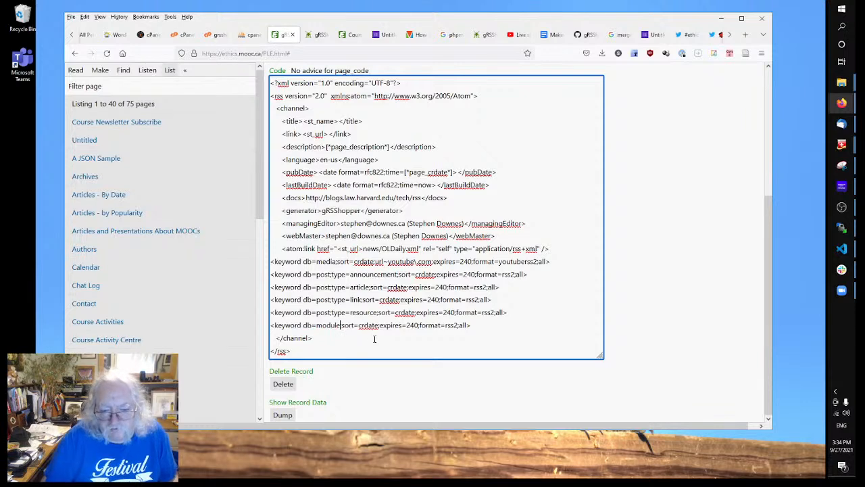
pyautogui.click(400, 336)
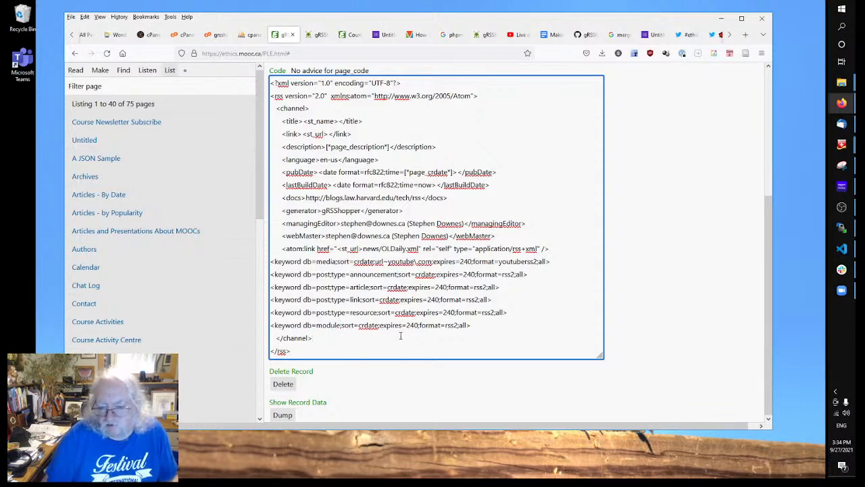
pyautogui.click(471, 325)
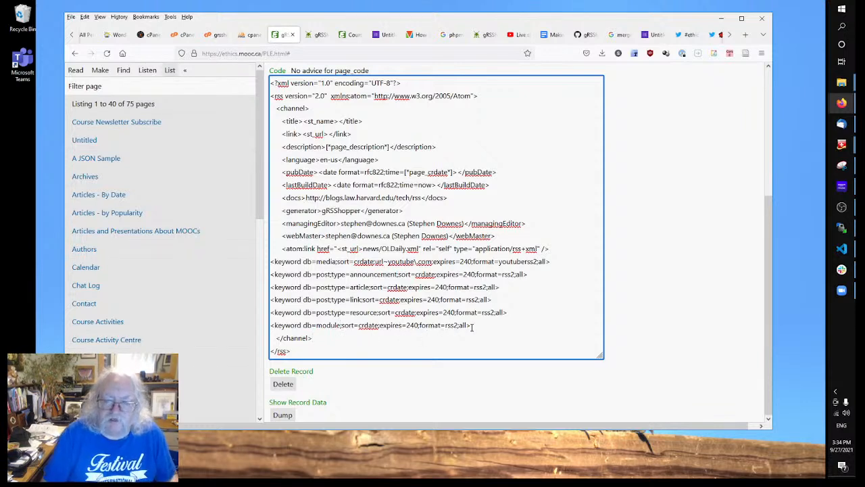
# Step: Check the expires=240 parameter of the db=module keyword line and delete the whole line from the feed code
pyautogui.moveTo(378, 327); pyautogui.dragTo(403, 325)
pyautogui.click(418, 325)
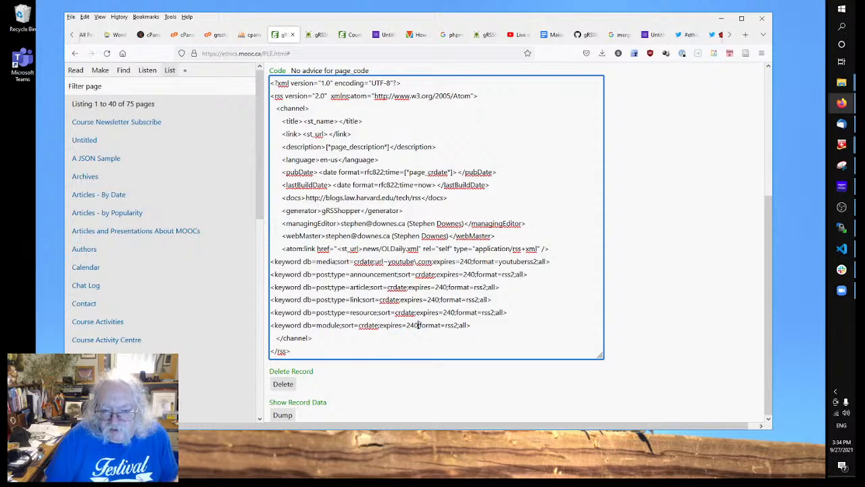
pyautogui.moveTo(417, 325); pyautogui.dragTo(380, 325)
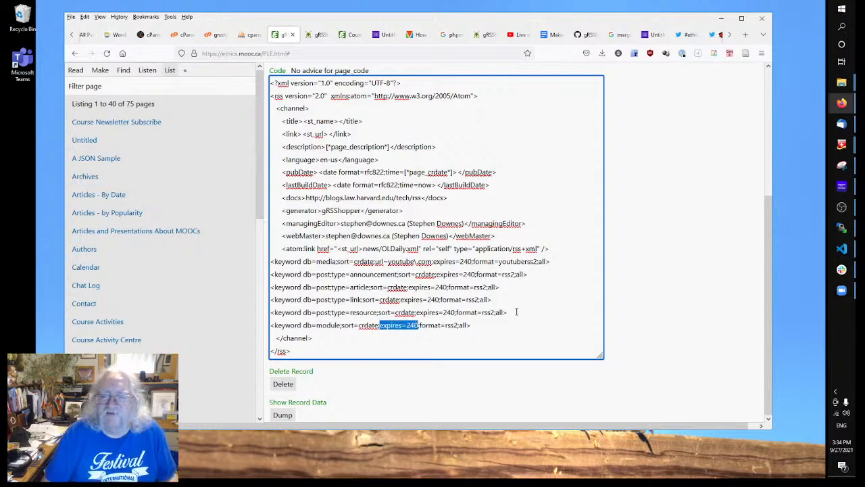
pyautogui.moveTo(472, 325); pyautogui.dragTo(259, 328)
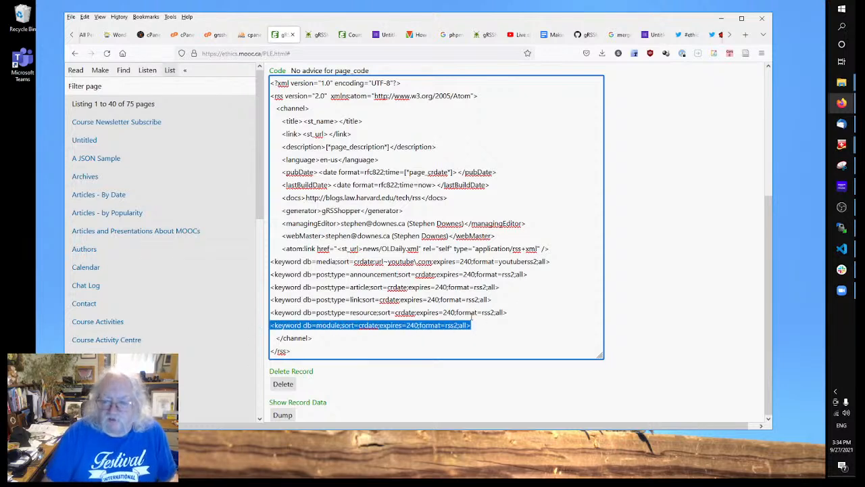
pyautogui.press('BackSpace')
pyautogui.press('BackSpace')
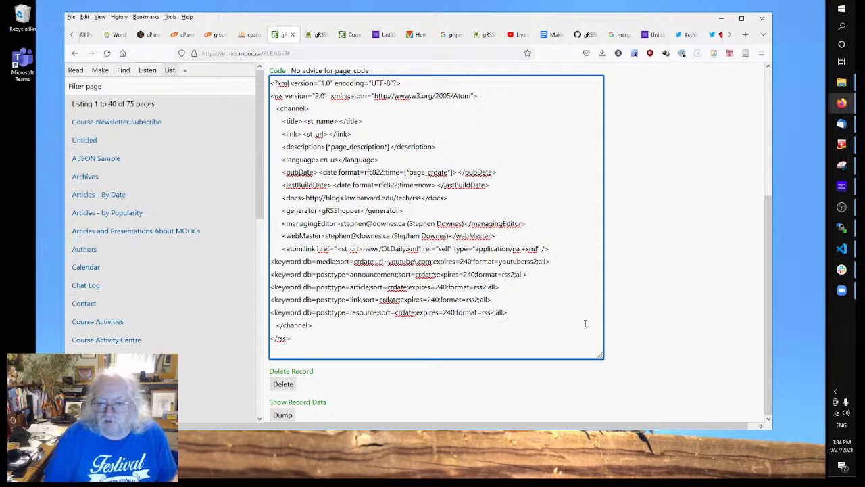
pyautogui.click(679, 300)
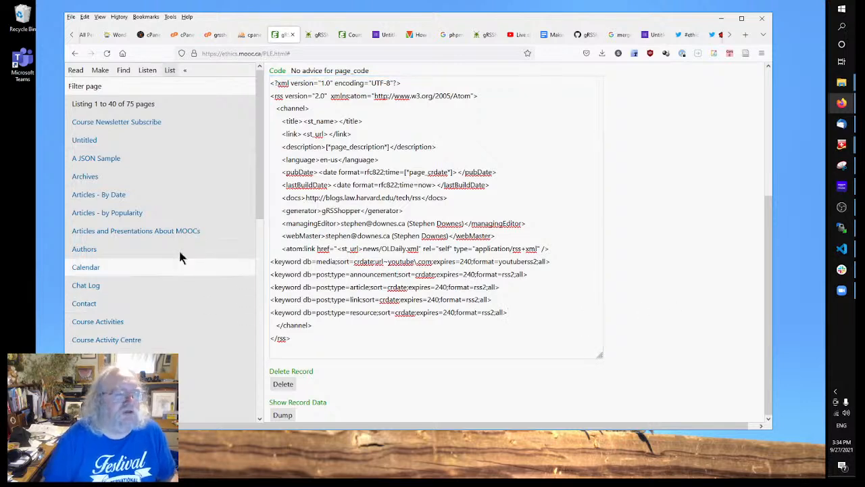
# Step: Create a new Post record and title it "Welcome to Ethics, Analytics and the Duty of Care"
pyautogui.click(99, 70)
pyautogui.scroll(-4, 170, 235)
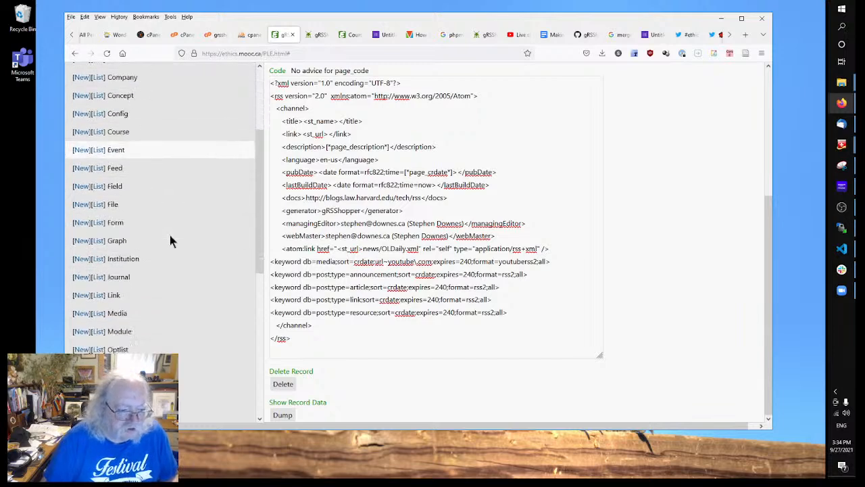
pyautogui.scroll(-3, 169, 241)
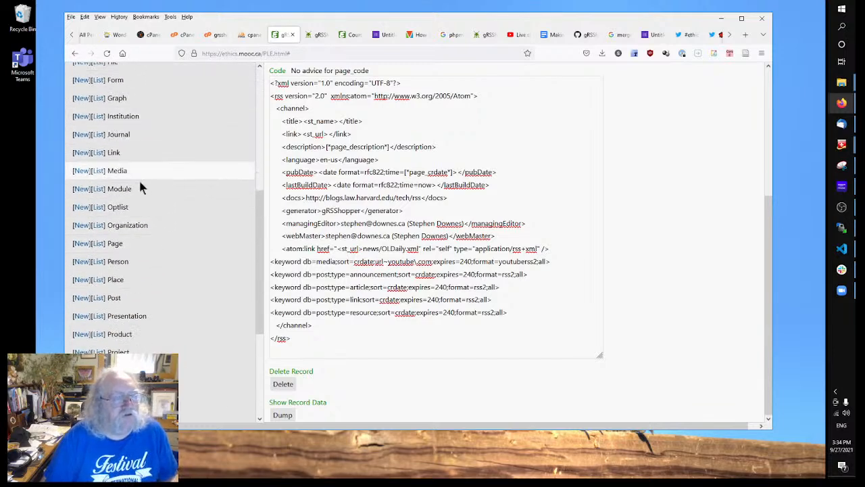
pyautogui.click(79, 298)
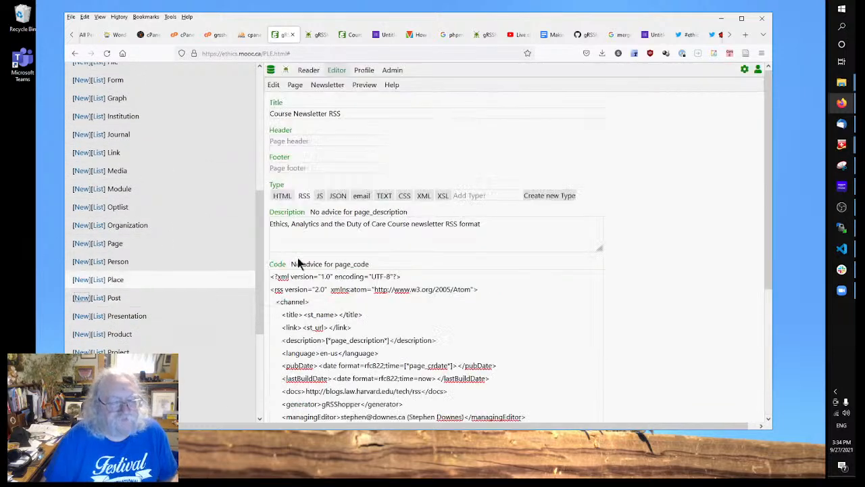
pyautogui.click(413, 114)
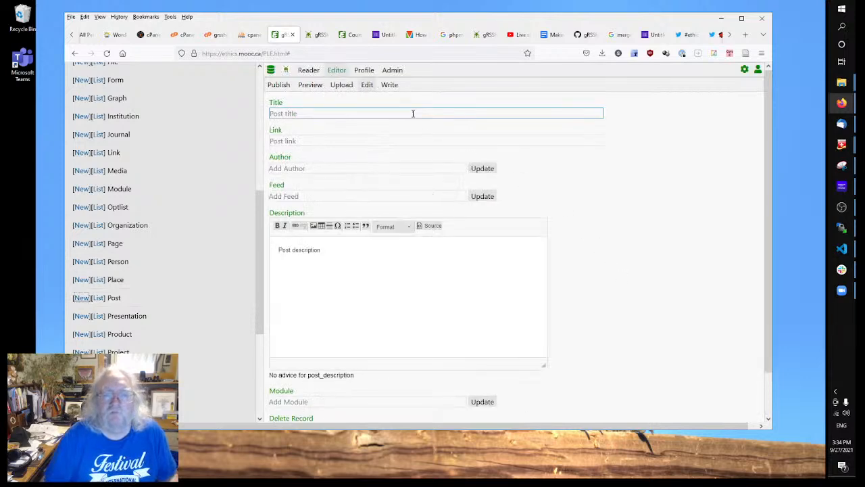
pyautogui.write('Wel')
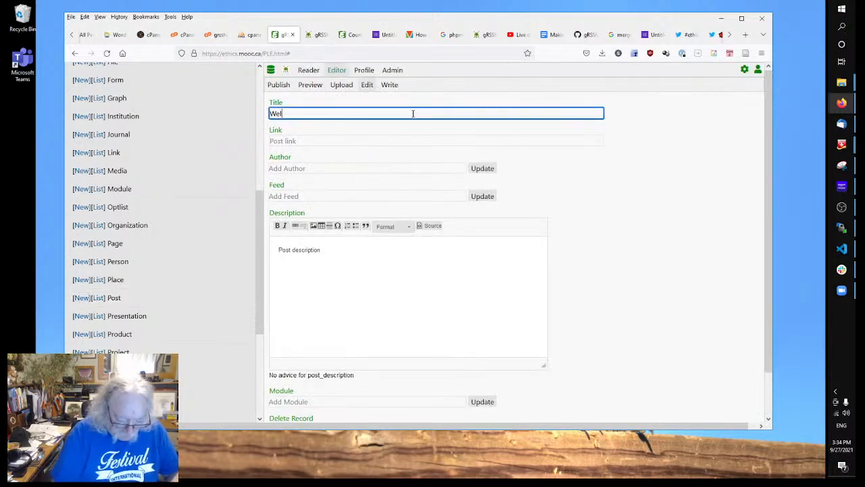
pyautogui.write('come to')
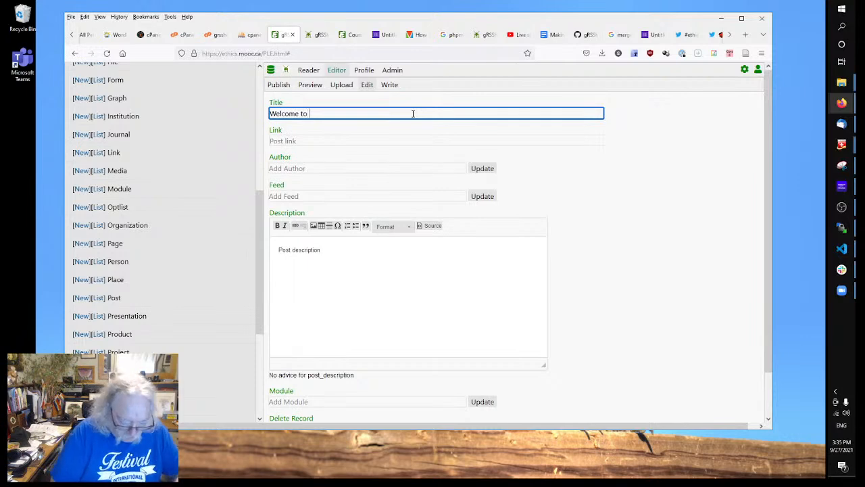
pyautogui.write(' Ethics, Analytics and the D')
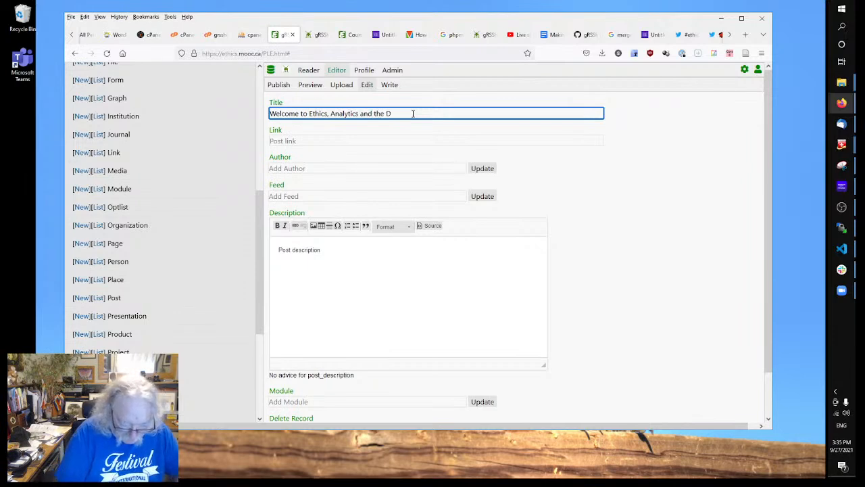
pyautogui.write('uty of Care')
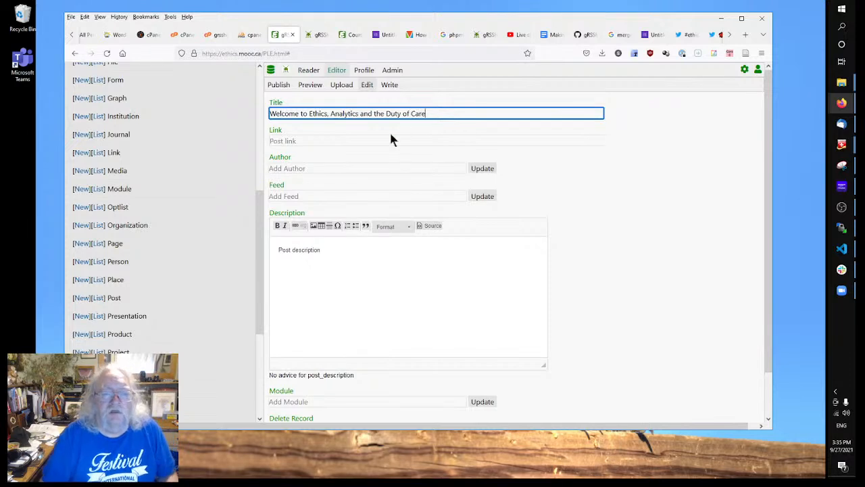
# Step: Replace the post's placeholder description with "Welcome to the MOOC. We're just getting set up. This post was created to initialize the RSS feed"
pyautogui.click(405, 279)
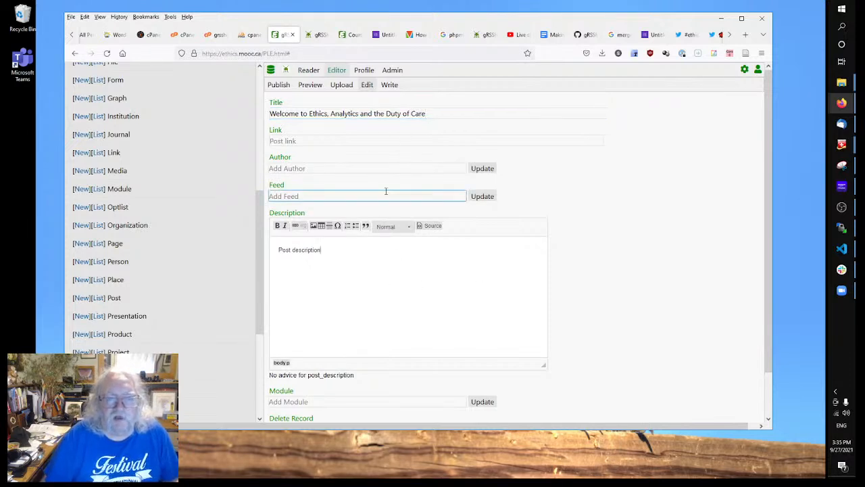
pyautogui.moveTo(323, 252); pyautogui.dragTo(243, 250)
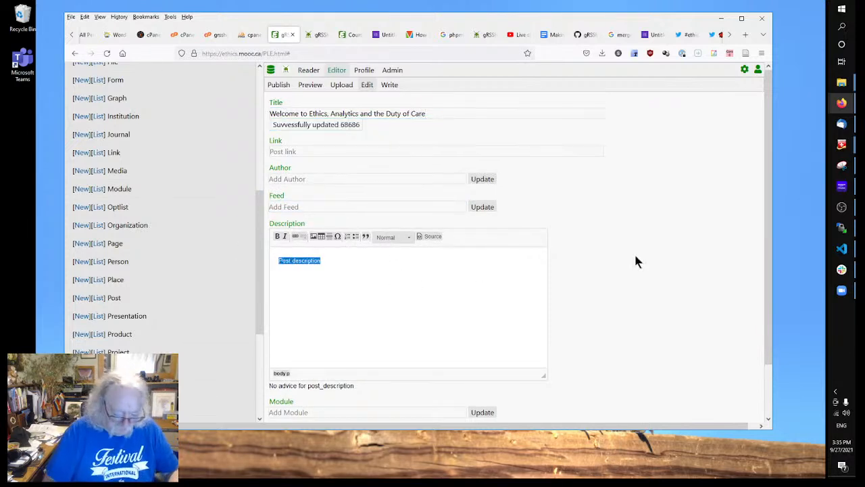
pyautogui.write('W')
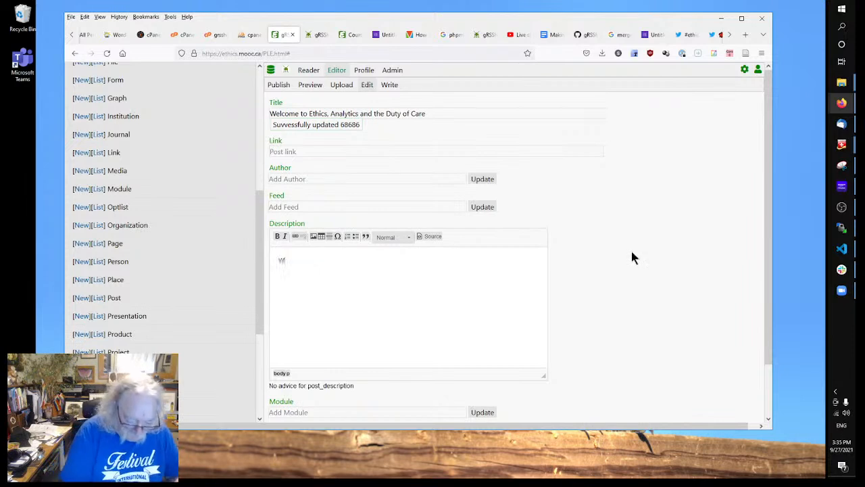
pyautogui.write('elcome to the ')
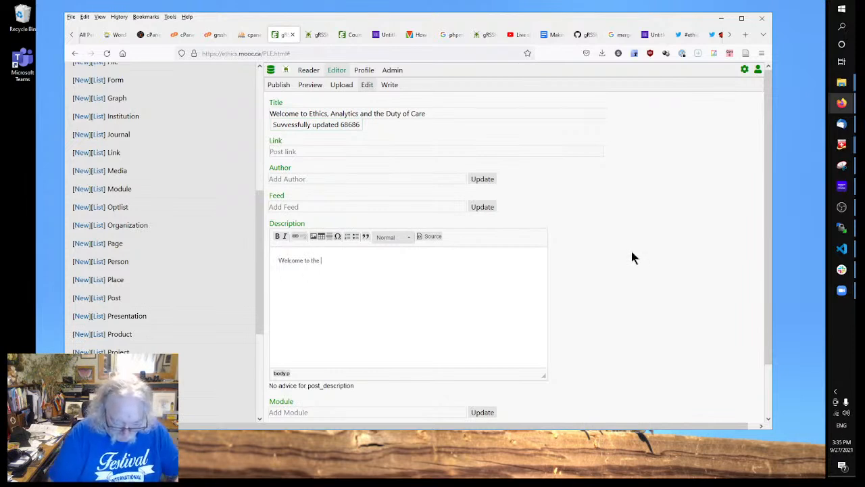
pyautogui.write('MOOC. We')
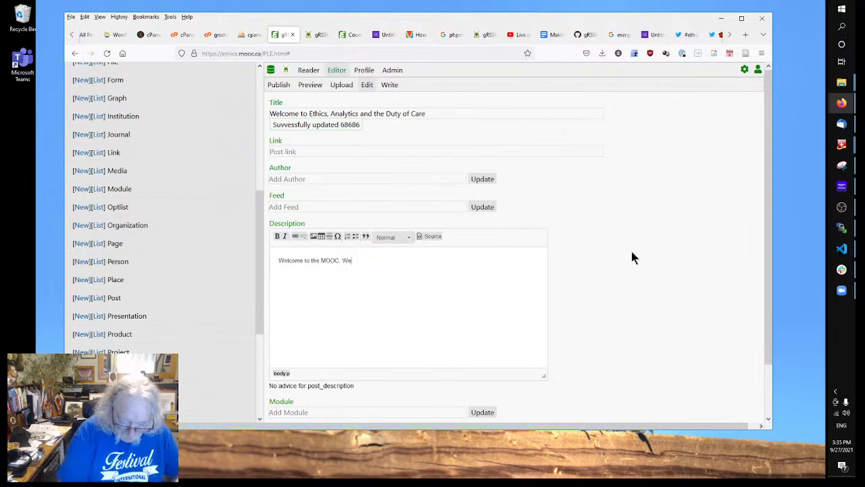
pyautogui.write("'re just getting set up")
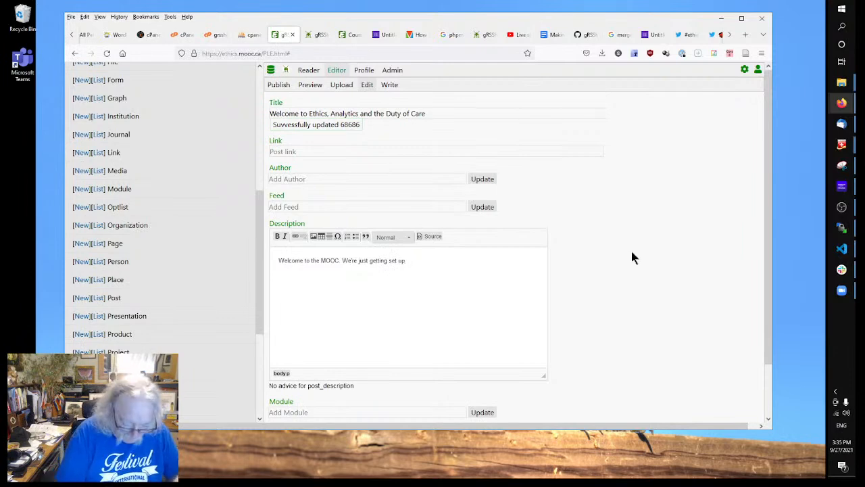
pyautogui.write('. This post was created to')
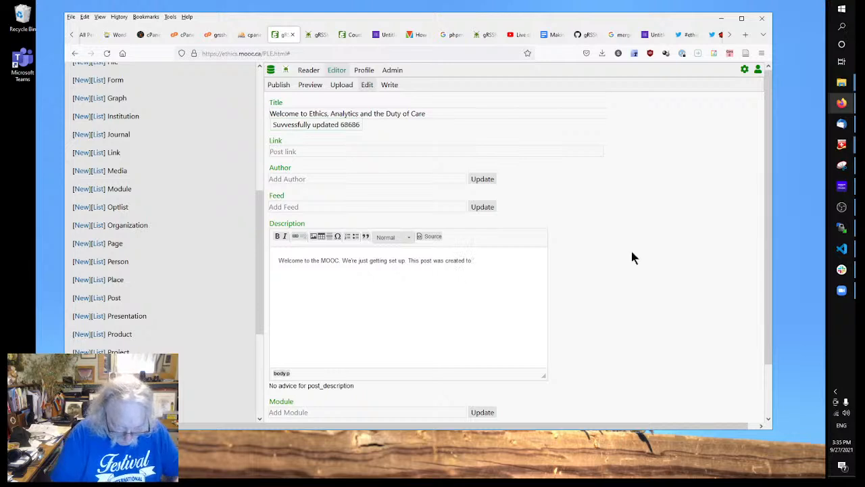
pyautogui.write(' initialize the RRS')
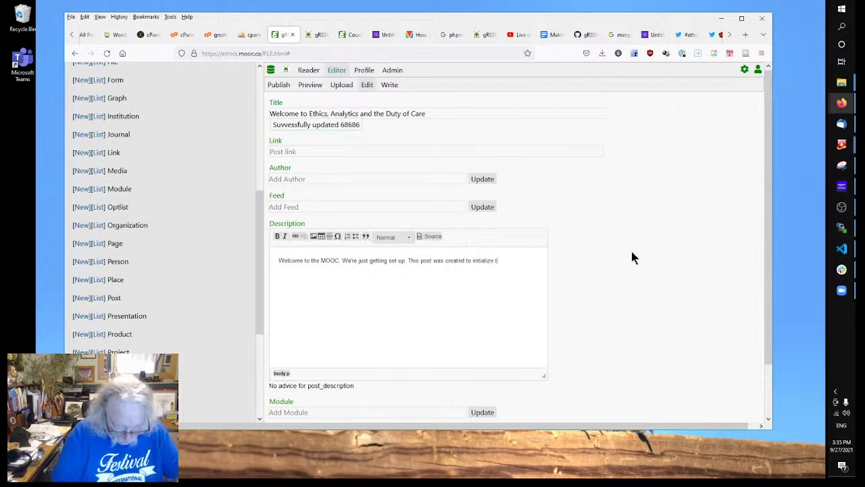
pyautogui.press('BackSpace')
pyautogui.press('BackSpace')
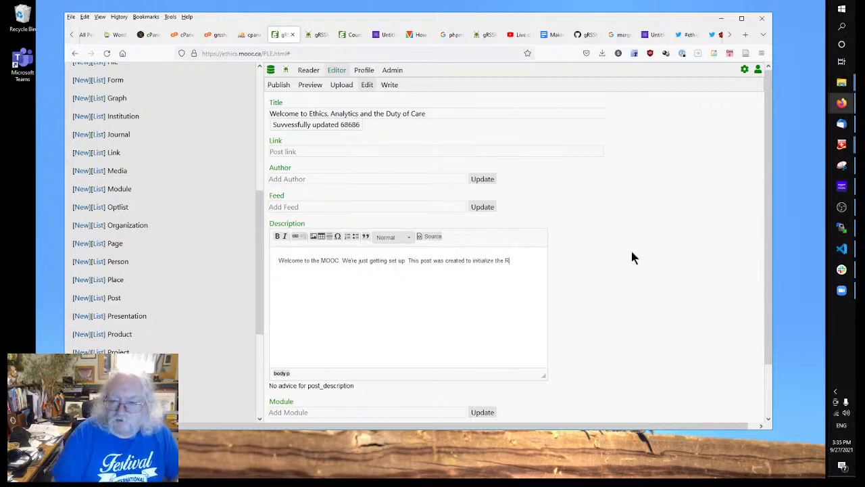
pyautogui.write('SS feed')
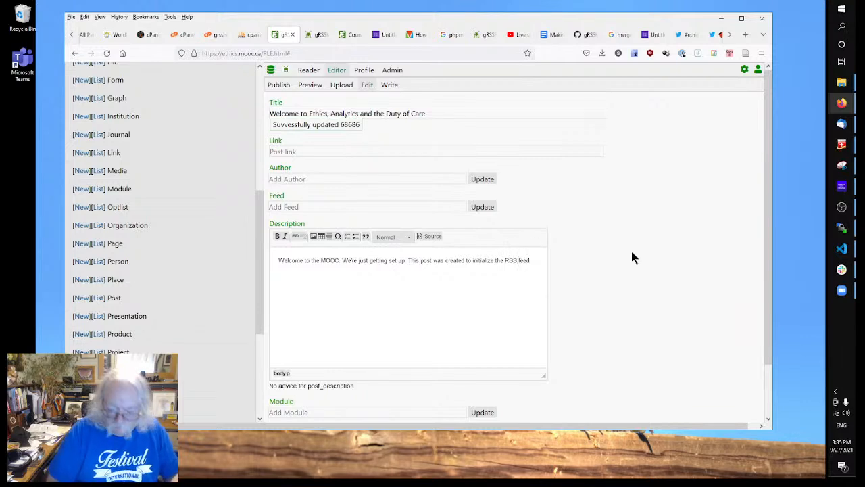
# Step: End the description's last sentence with a period and add "Content will start appearing here soon." after it
pyautogui.write('.')
pyautogui.press('Return')
pyautogui.write('Content will start')
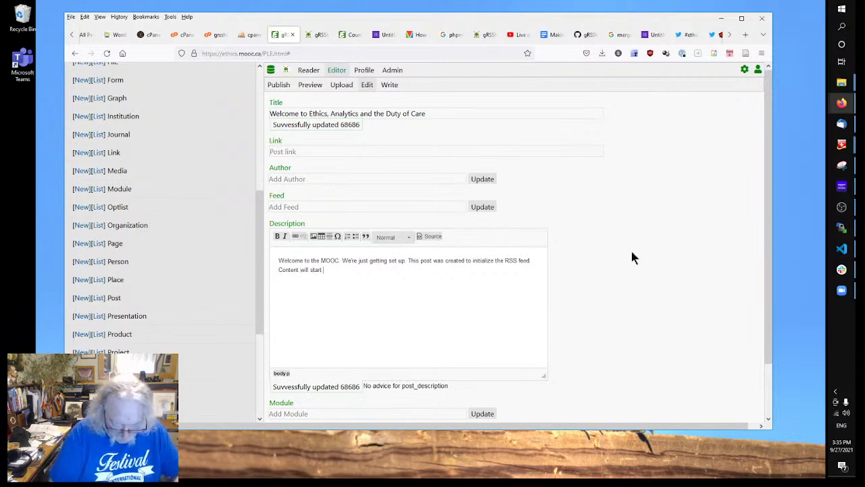
pyautogui.write(' here soon.')
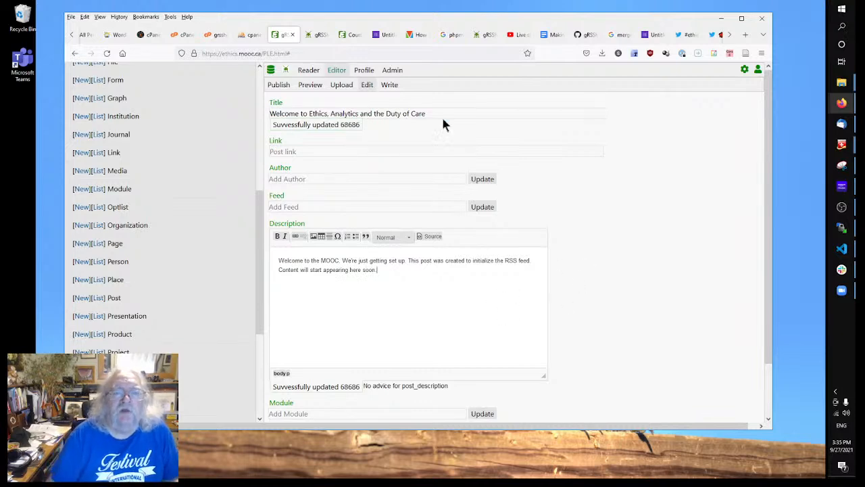
# Step: Set the welcome post's publication type to Announcement and publish the post to the web
pyautogui.click(278, 85)
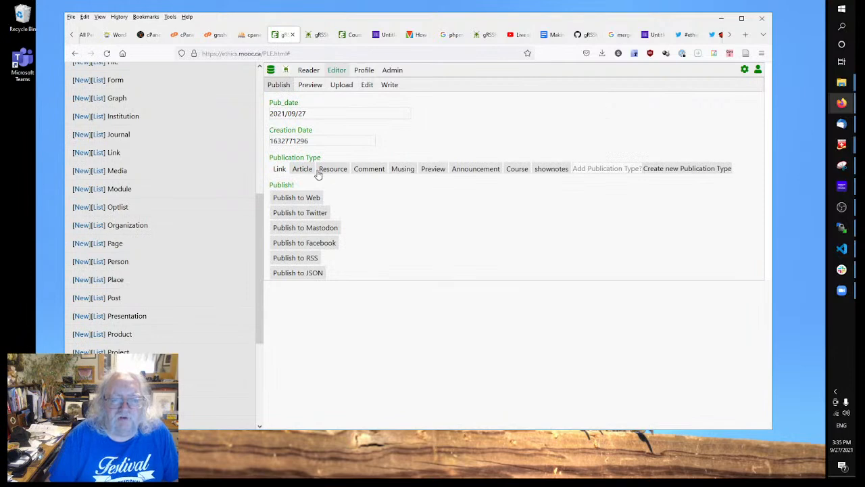
pyautogui.click(464, 169)
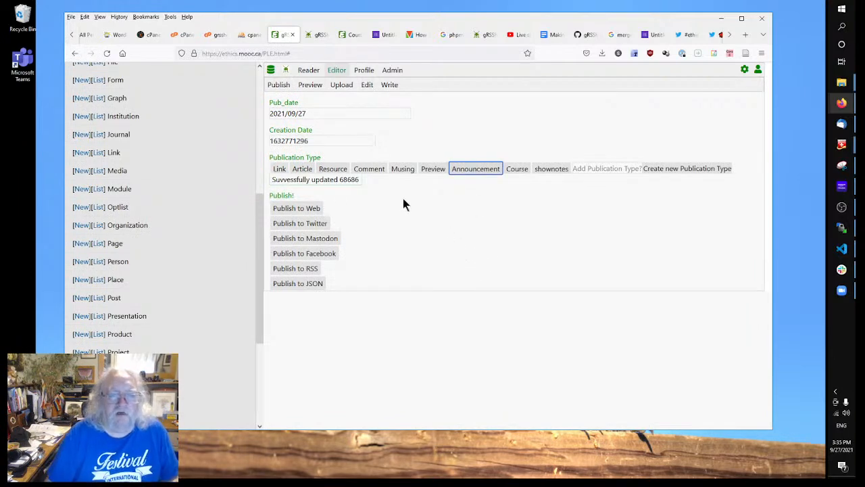
pyautogui.click(302, 214)
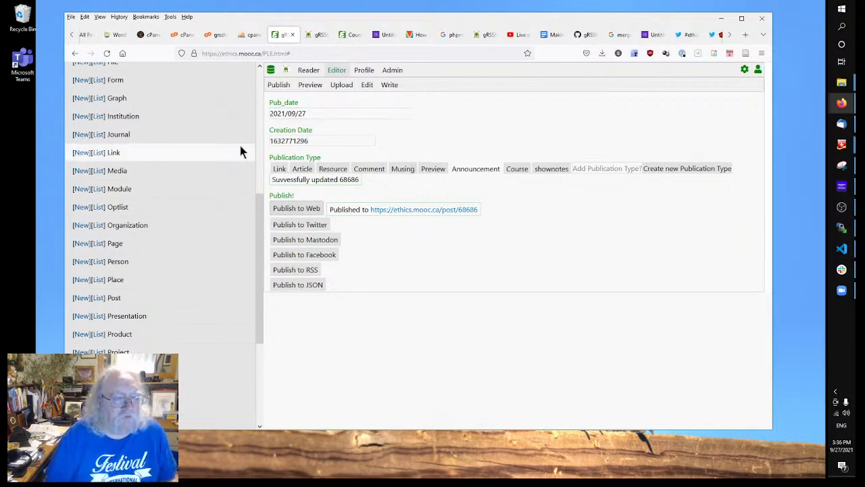
# Step: Open the Course Newsletter RSS page from the list of pages and publish it to course_newsletter.xml
pyautogui.click(98, 244)
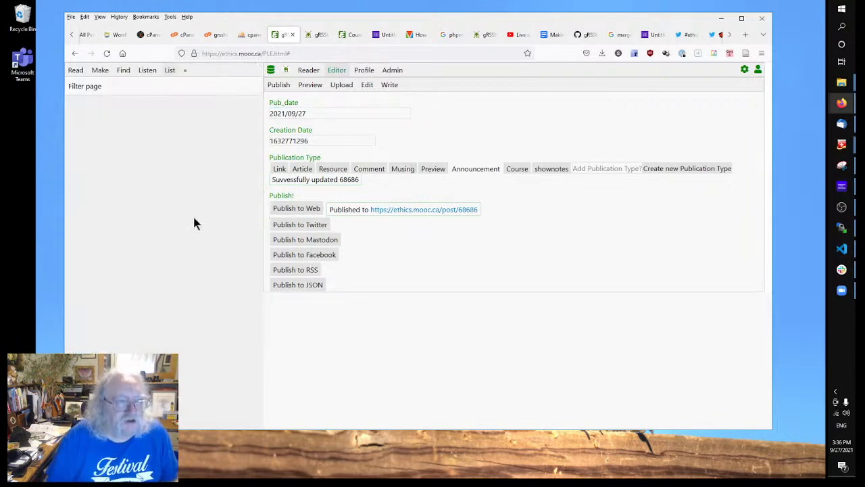
pyautogui.scroll(-5, 175, 226)
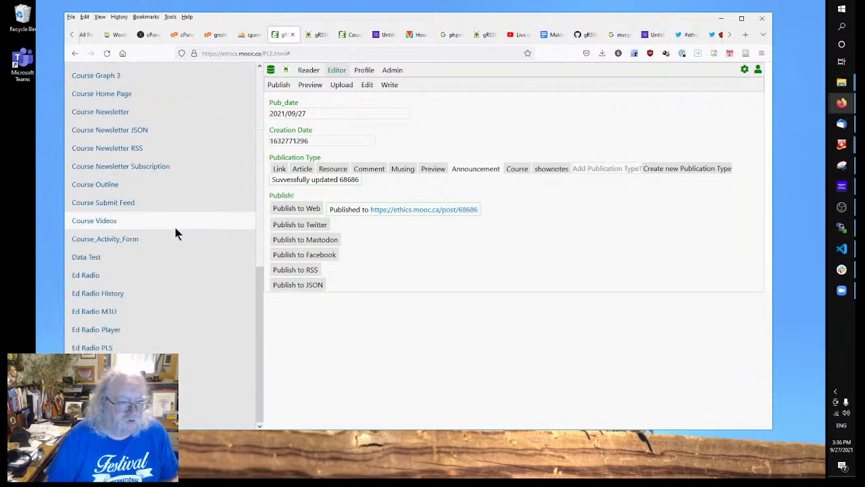
pyautogui.scroll(2, 178, 232)
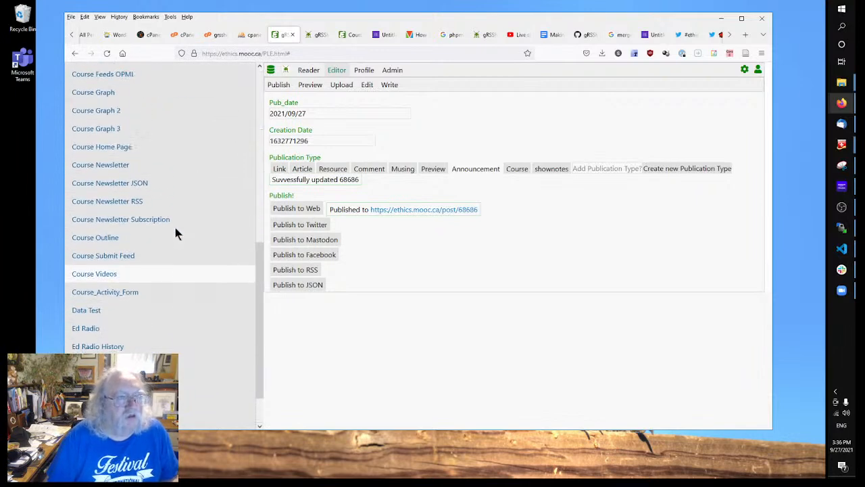
pyautogui.click(121, 204)
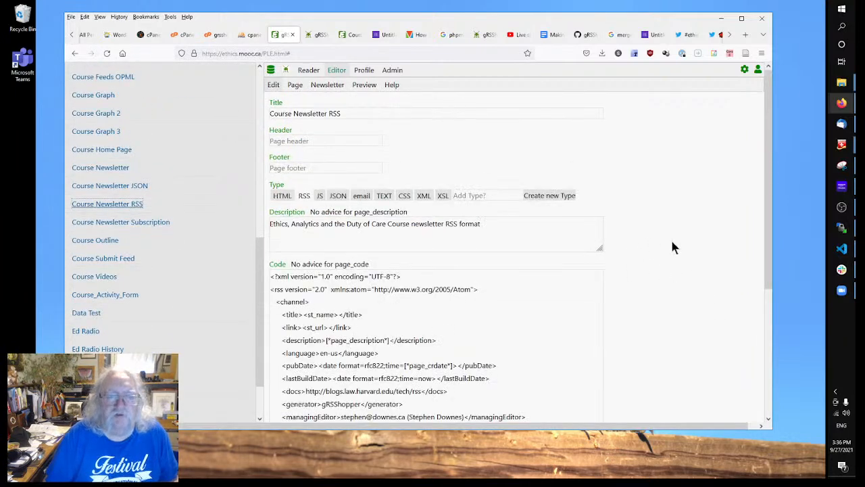
pyautogui.scroll(-3, 670, 248)
pyautogui.scroll(3, 671, 248)
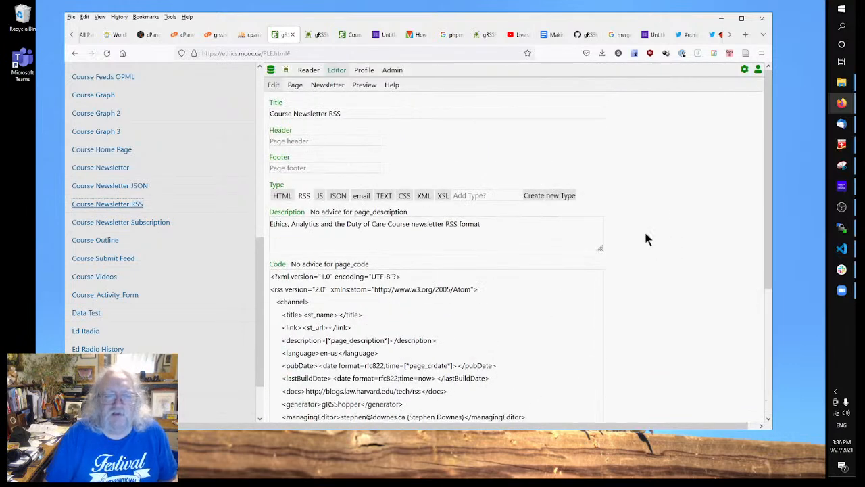
pyautogui.click(290, 86)
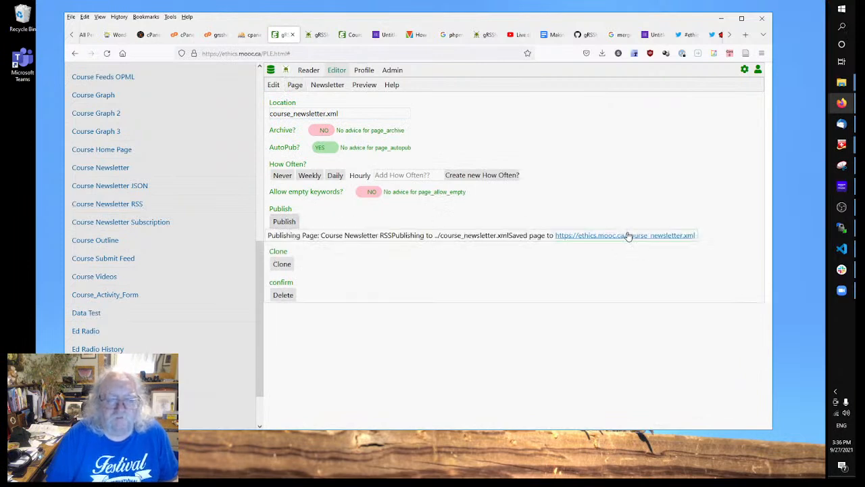
# Step: Open the published course_newsletter.xml feed in a new browser tab and enlarge its text for reading
pyautogui.rightClick(619, 236)
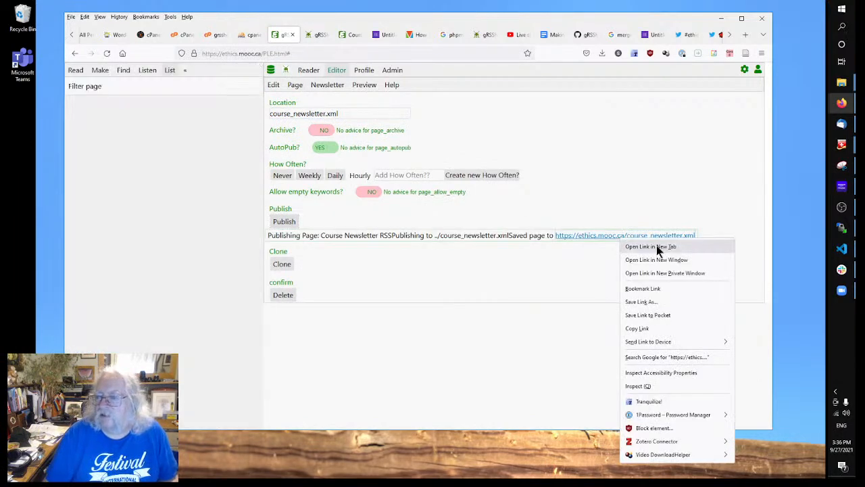
pyautogui.click(656, 245)
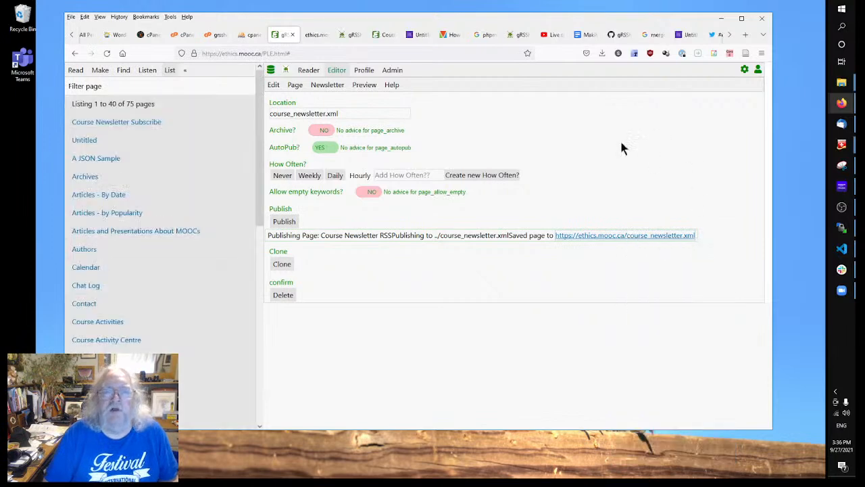
pyautogui.click(316, 35)
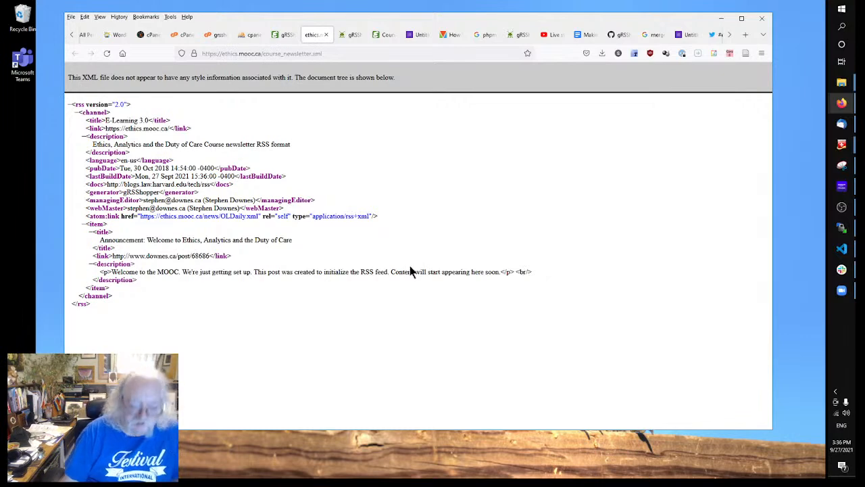
pyautogui.hotkey('ctrl', '+')
pyautogui.hotkey('ctrl', '+')
pyautogui.hotkey('ctrl', '+')
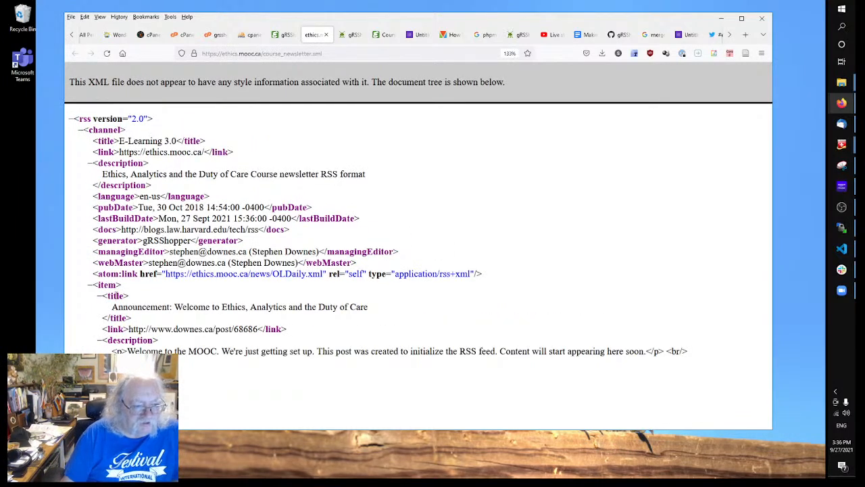
# Step: Check the welcome post's item and its link address in the feed, and close the feed tab
pyautogui.click(94, 285)
pyautogui.moveTo(94, 285); pyautogui.dragTo(194, 376)
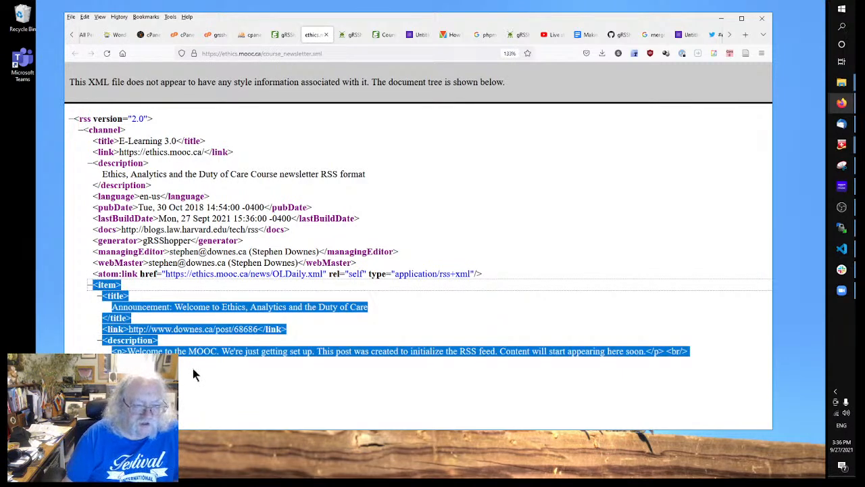
pyautogui.click(225, 347)
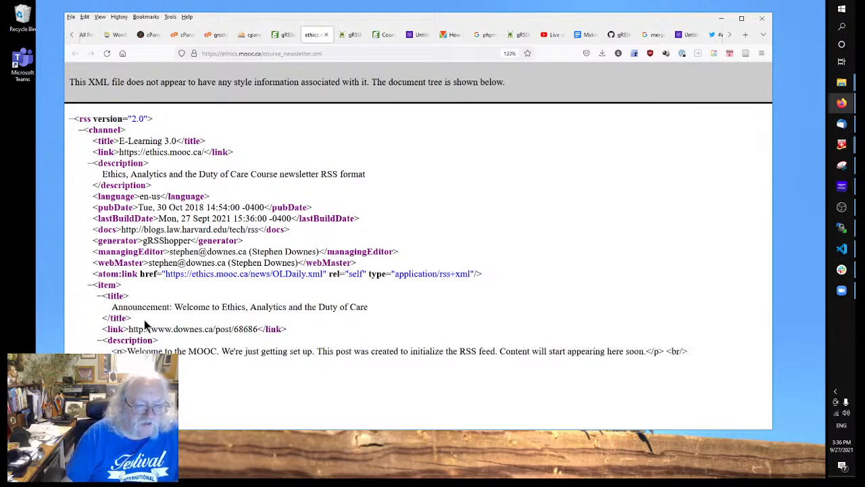
pyautogui.moveTo(129, 328); pyautogui.dragTo(264, 328)
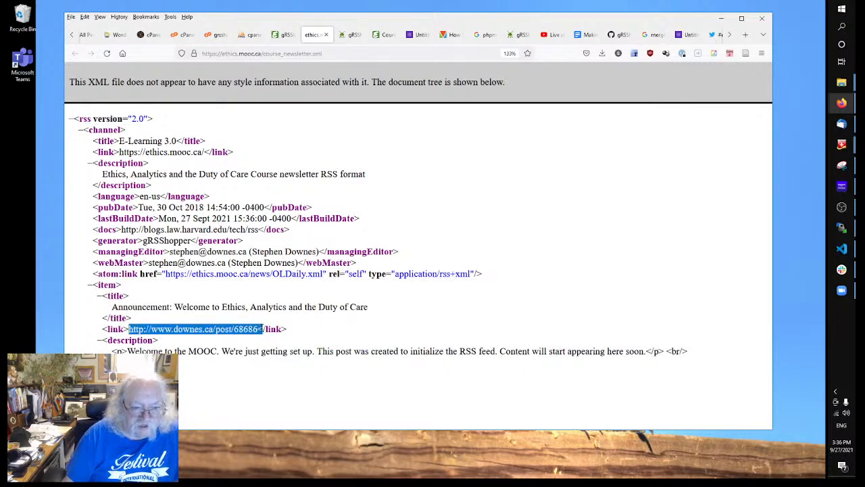
pyautogui.click(264, 328)
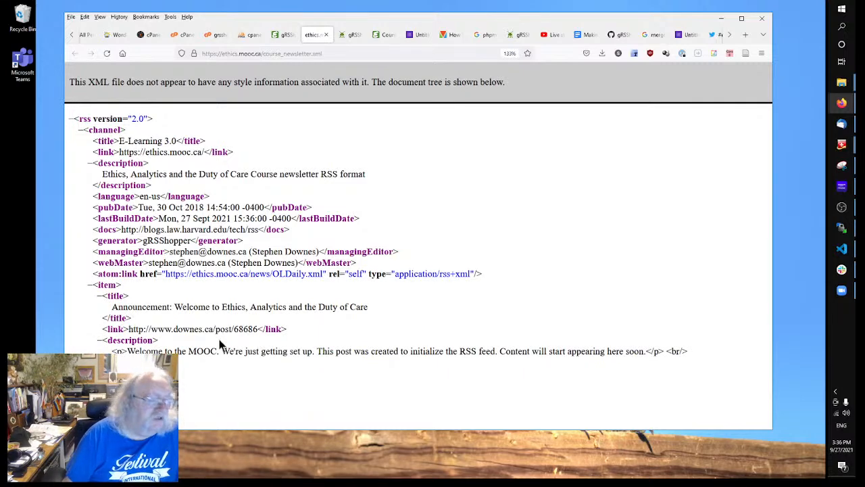
pyautogui.click(327, 35)
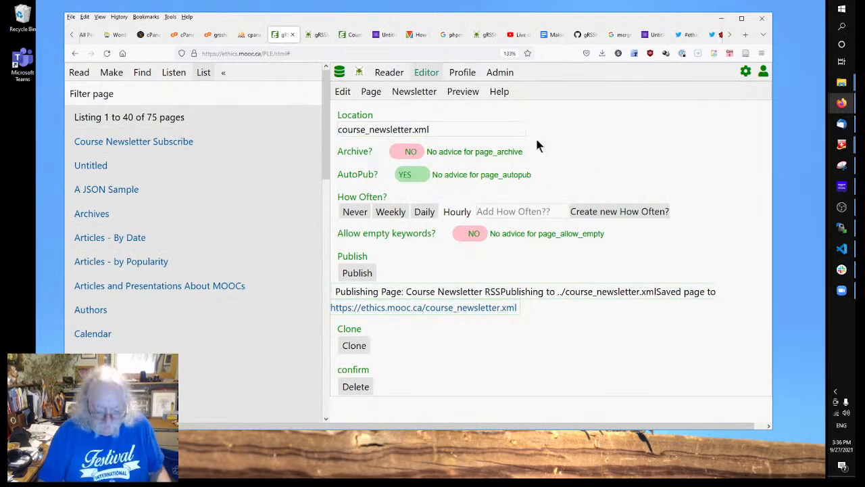
# Step: Open the Course Home Page for editing from the list of pages
pyautogui.hotkey('ctrl', '-')
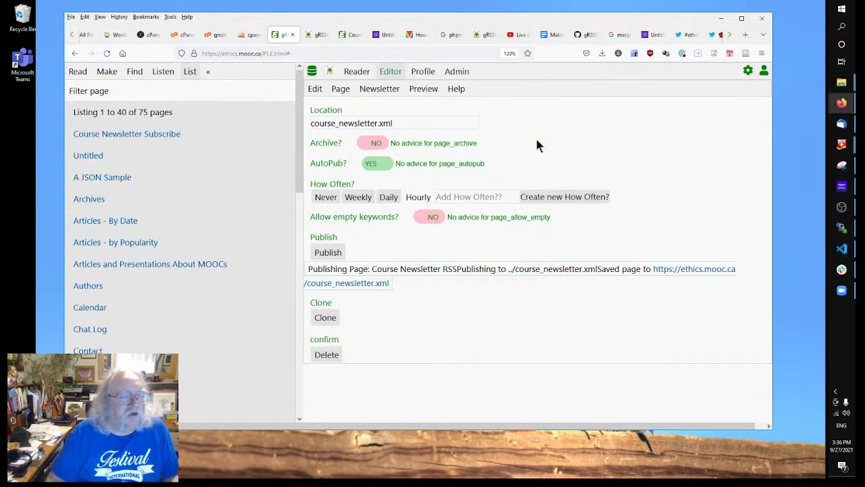
pyautogui.scroll(-5, 194, 264)
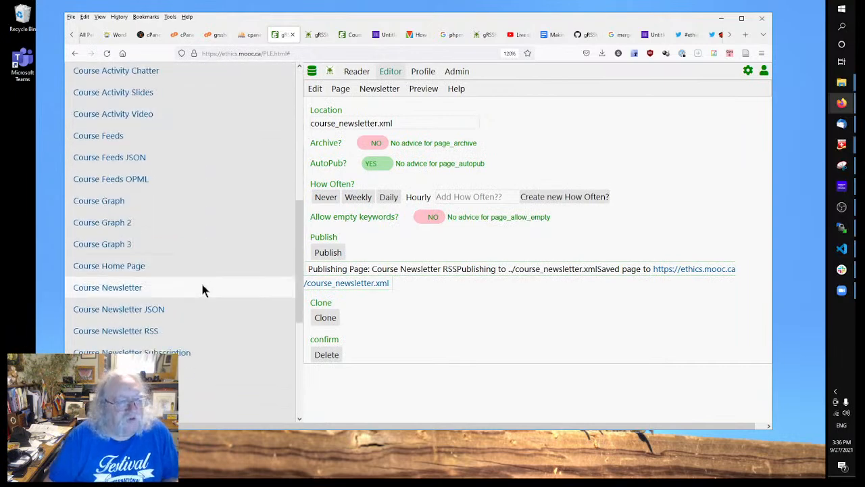
pyautogui.scroll(-5, 188, 283)
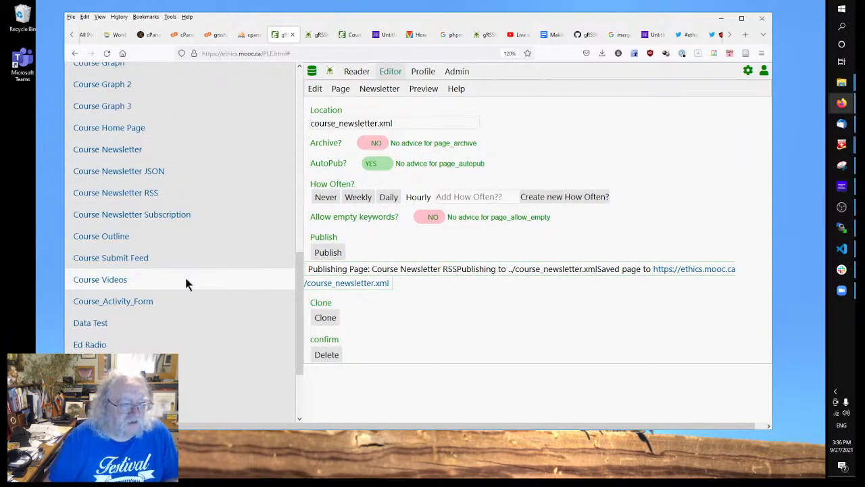
pyautogui.click(128, 128)
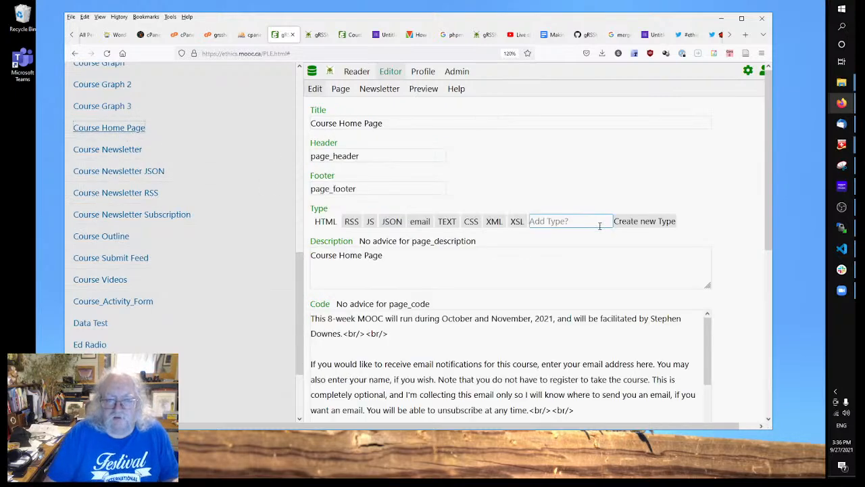
# Step: Read through the Course Home Page's code and examine the line that gives the RSS feed URL
pyautogui.scroll(-3, 484, 336)
pyautogui.scroll(-3, 745, 360)
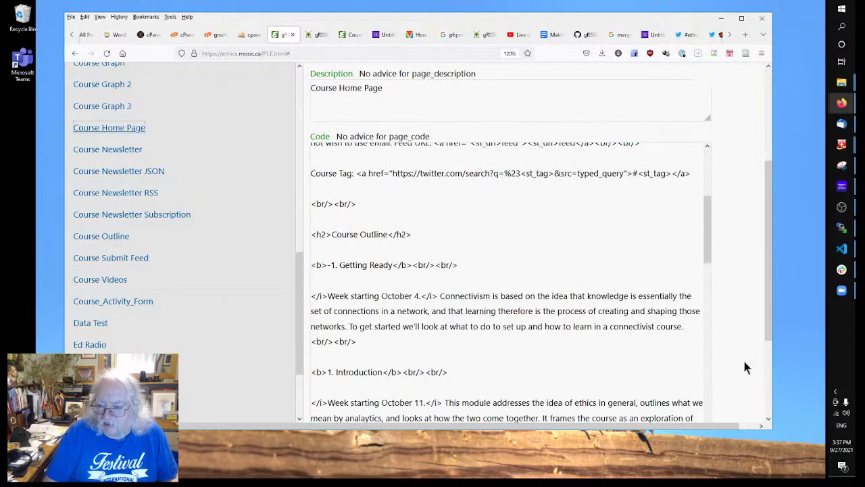
pyautogui.click(512, 276)
pyautogui.scroll(-3, 475, 281)
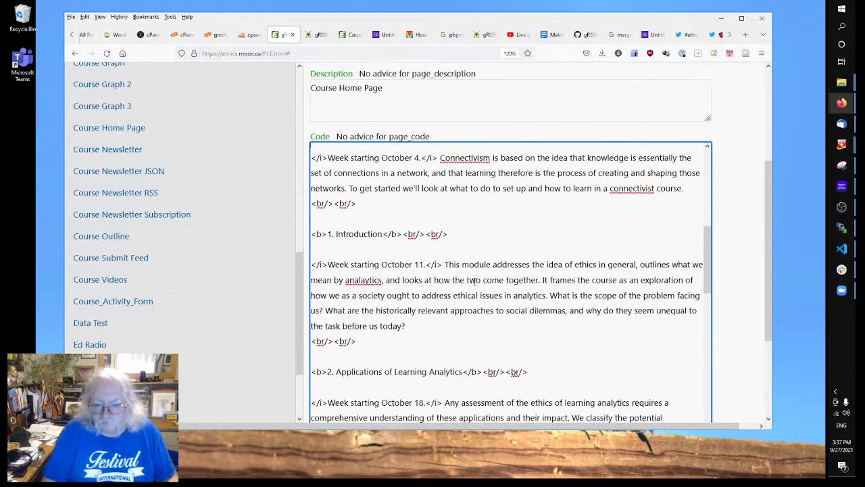
pyautogui.scroll(3, 474, 281)
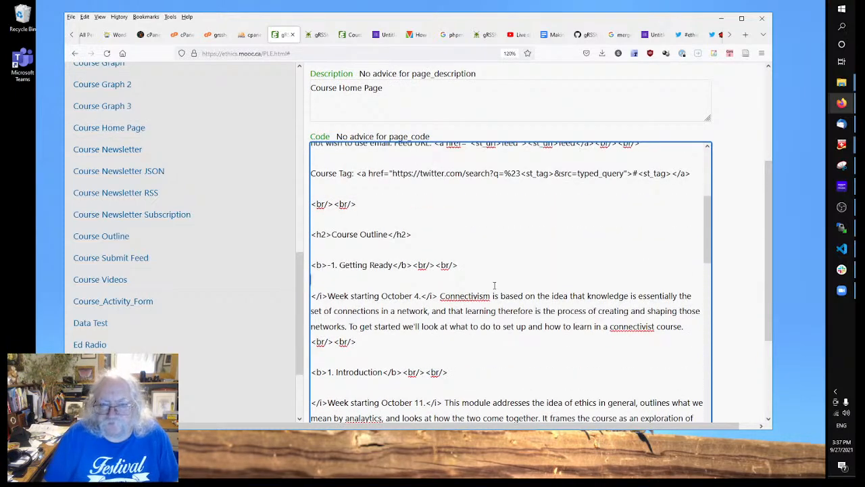
pyautogui.scroll(3, 494, 285)
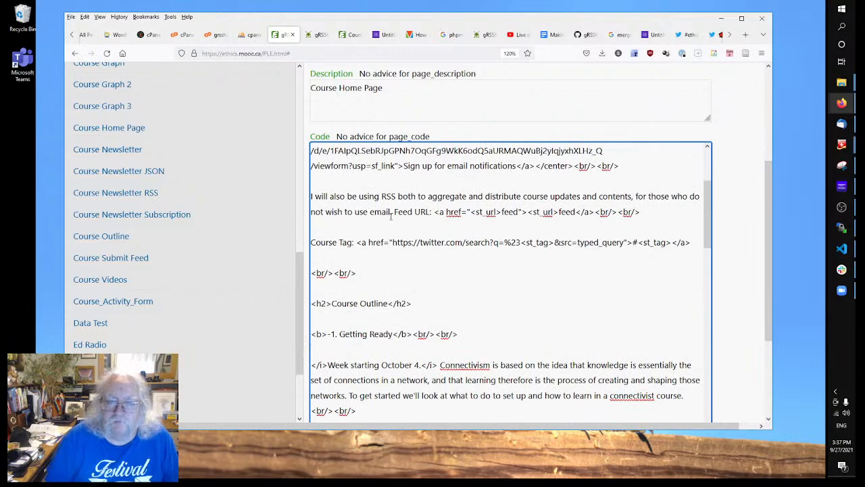
pyautogui.moveTo(394, 211); pyautogui.dragTo(648, 212)
pyautogui.click(649, 212)
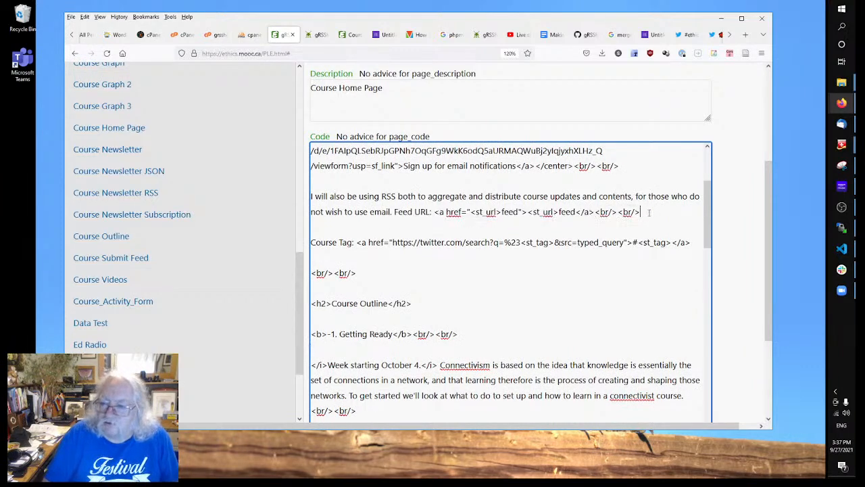
pyautogui.click(450, 226)
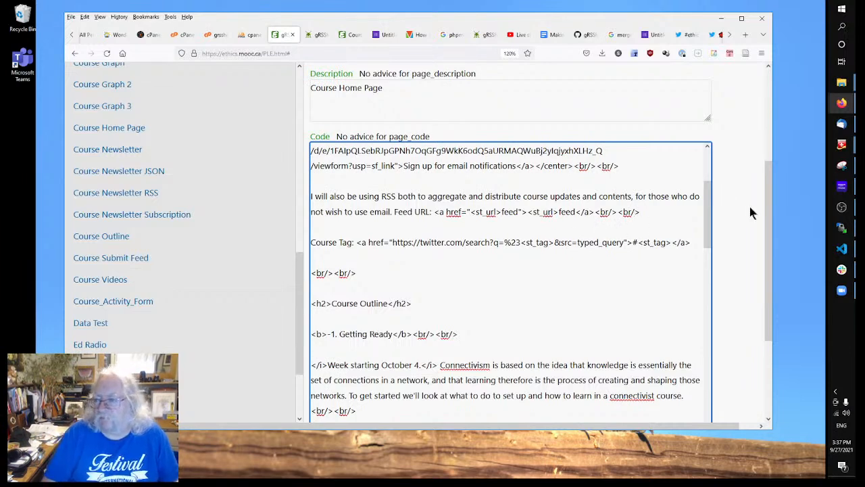
# Step: Publish the Course Home Page to index.html
pyautogui.scroll(4, 750, 212)
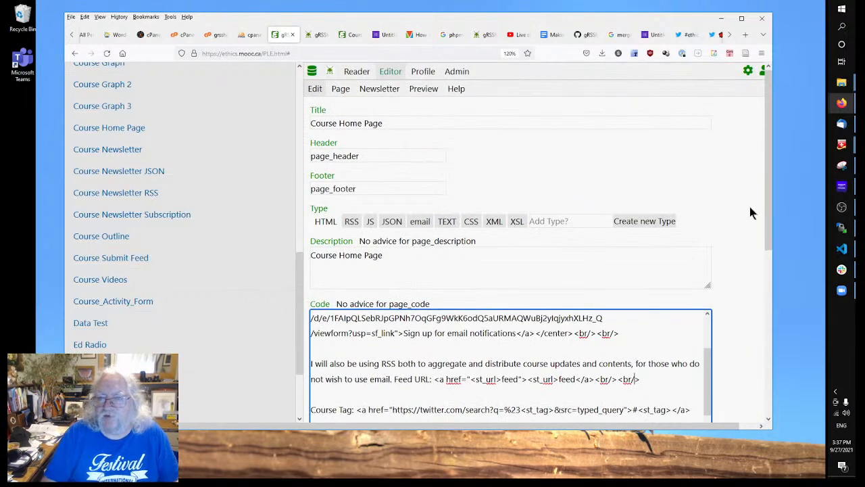
pyautogui.click(341, 90)
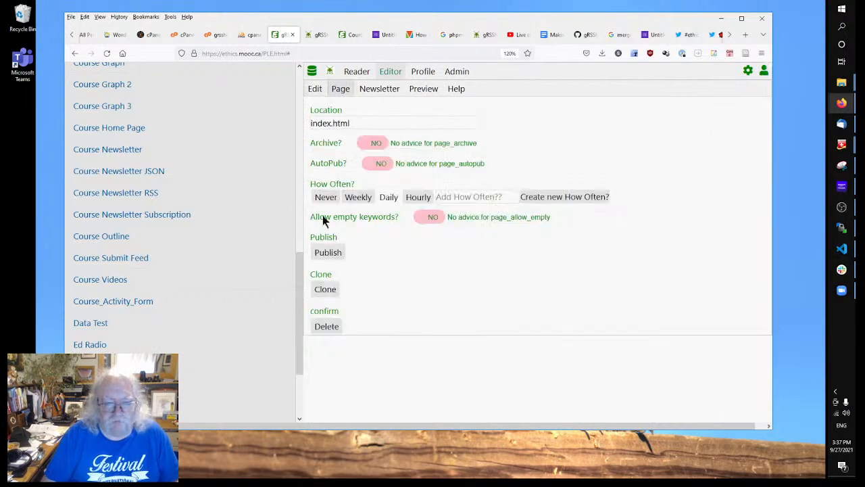
pyautogui.click(317, 252)
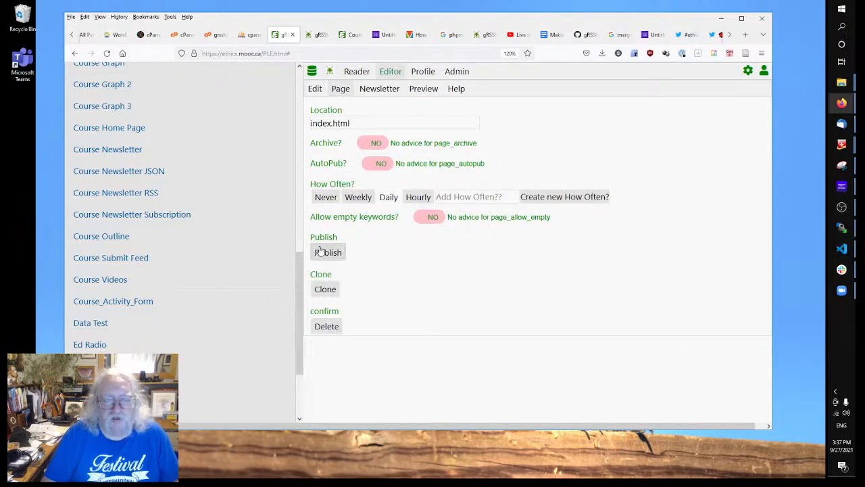
# Step: Recheck the feed link's address in the Course Home Page's code
pyautogui.click(315, 89)
pyautogui.scroll(-5, 559, 255)
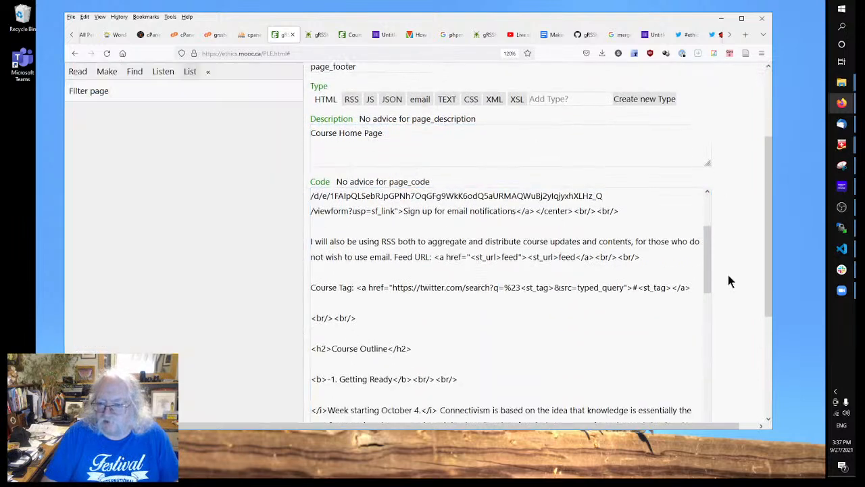
pyautogui.click(560, 211)
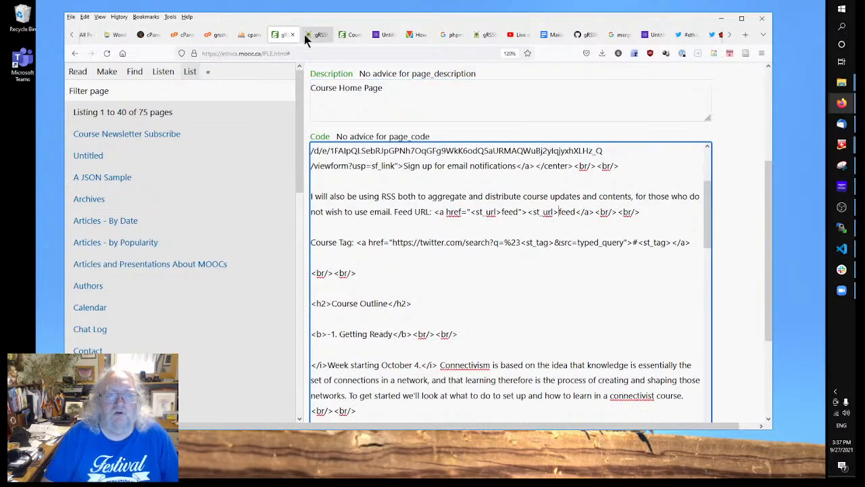
pyautogui.scroll(4, 745, 239)
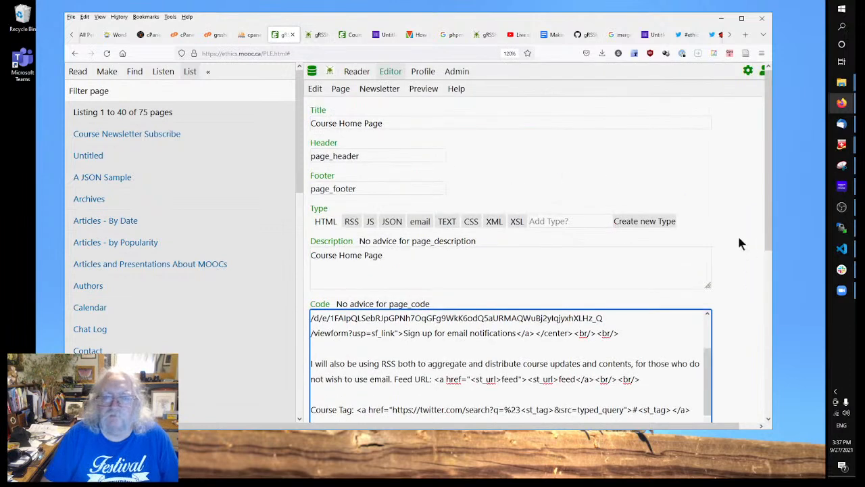
# Step: View the published course home page in the browser and check its feed URL link
pyautogui.click(342, 95)
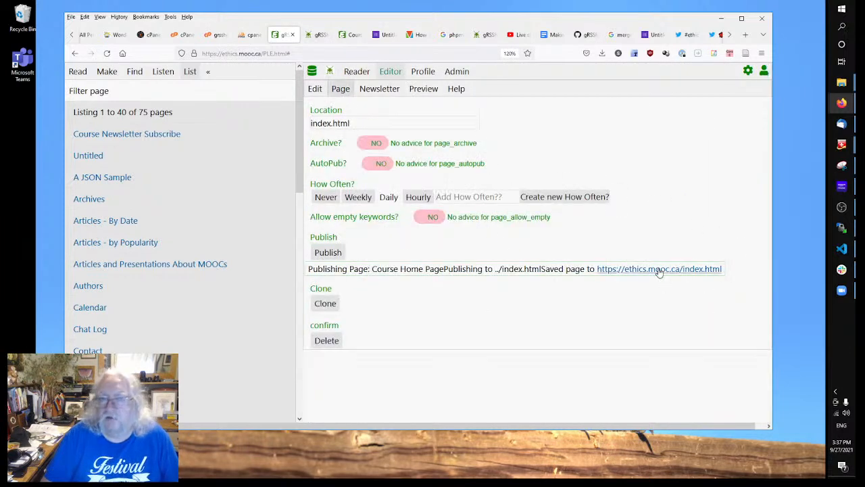
pyautogui.click(649, 268)
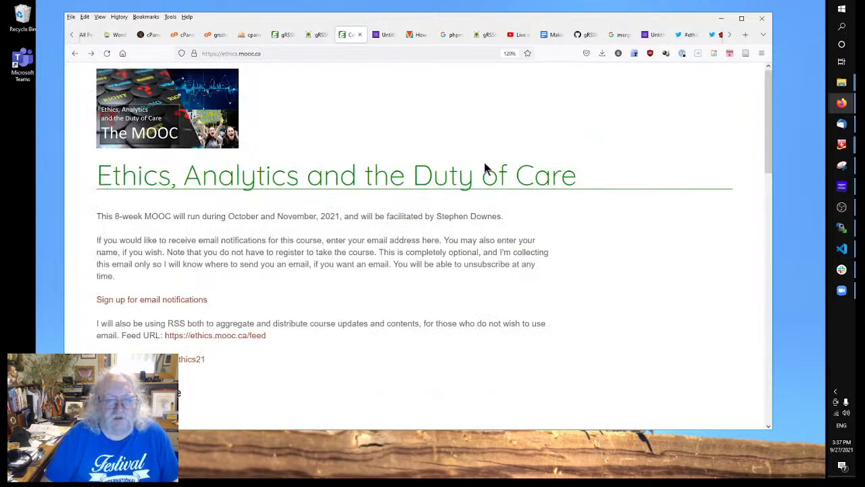
pyautogui.rightClick(465, 217)
pyautogui.click(527, 224)
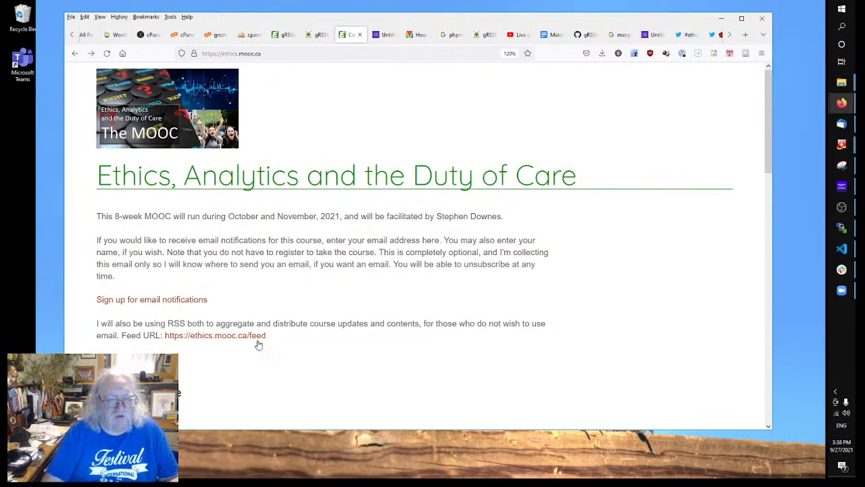
# Step: Switch to Visual Studio Code and examine the ^feed$ rewrite rule and its target address in the .htaccess file
pyautogui.click(841, 250)
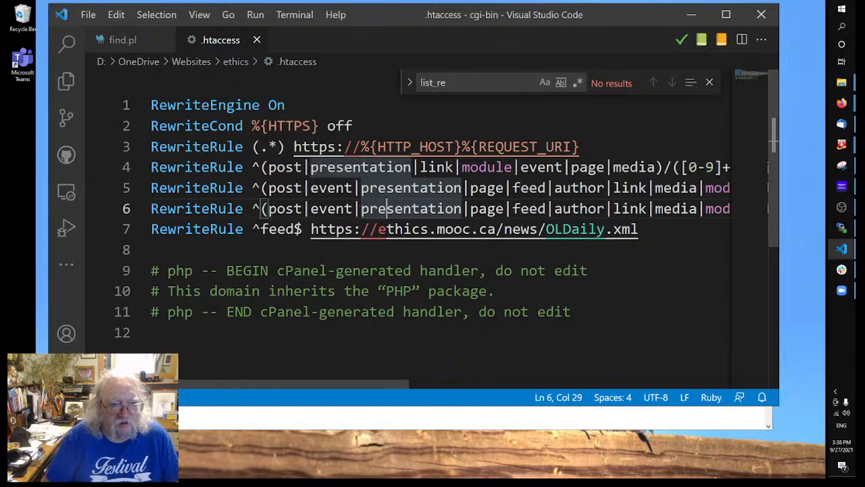
pyautogui.moveTo(252, 230); pyautogui.dragTo(261, 232)
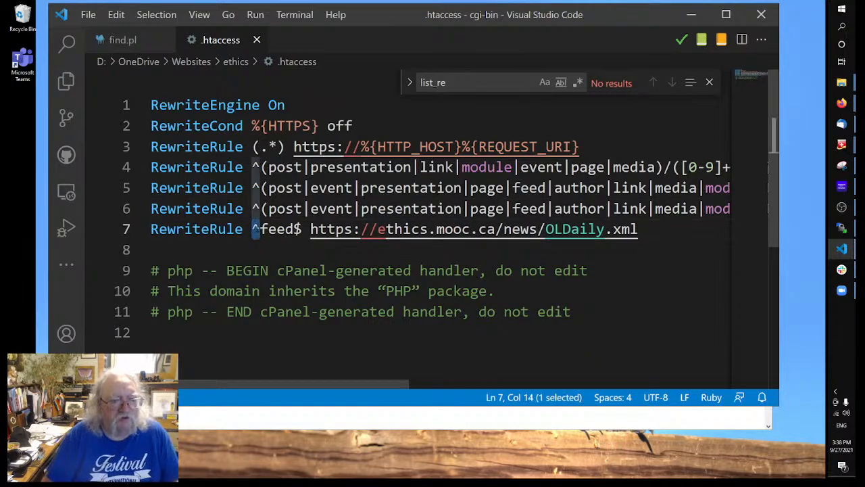
pyautogui.press('Down')
pyautogui.moveTo(261, 229); pyautogui.dragTo(298, 230)
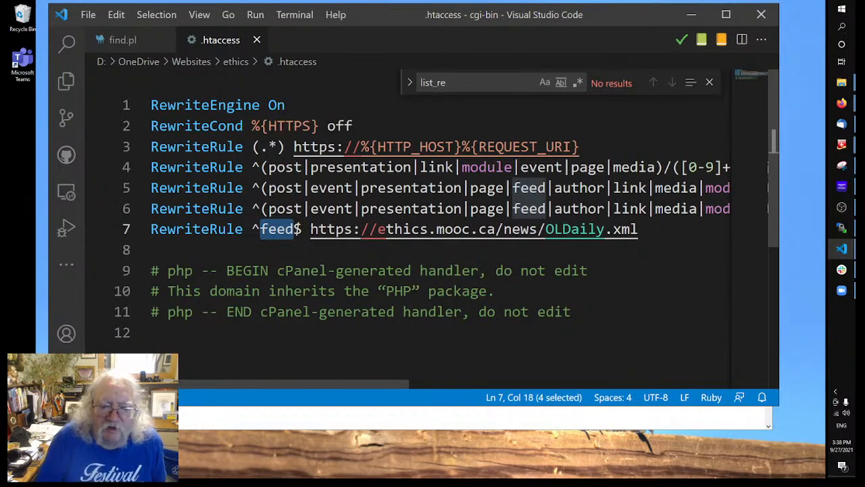
pyautogui.click(311, 229)
pyautogui.moveTo(311, 230); pyautogui.dragTo(639, 230)
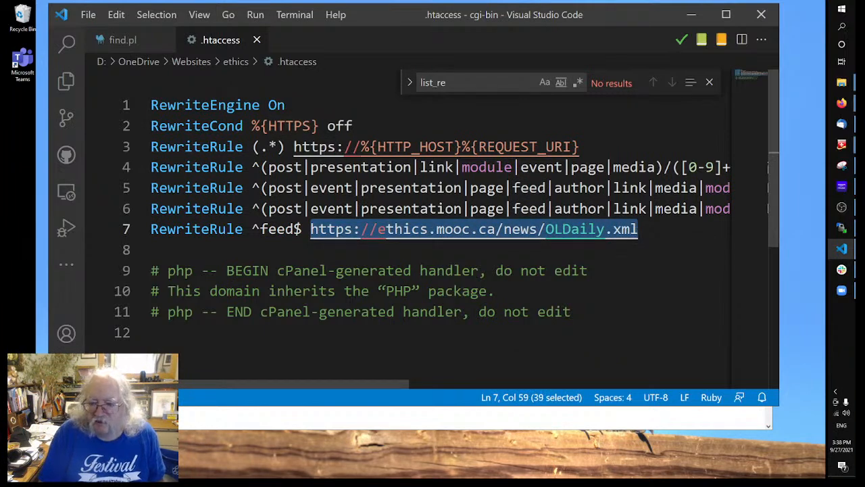
pyautogui.click(151, 250)
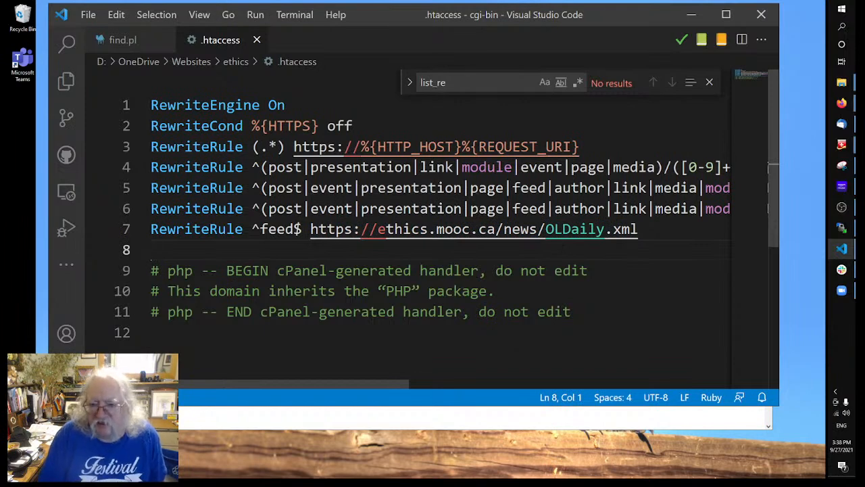
# Step: Examine the OLDaily.xml file name and full redirect address at the end of the feed rewrite rule
pyautogui.moveTo(545, 229); pyautogui.dragTo(632, 229)
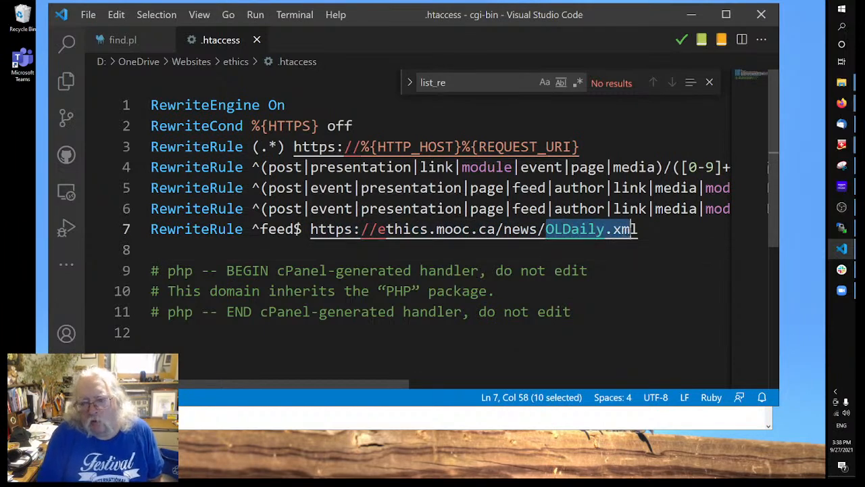
pyautogui.click(555, 254)
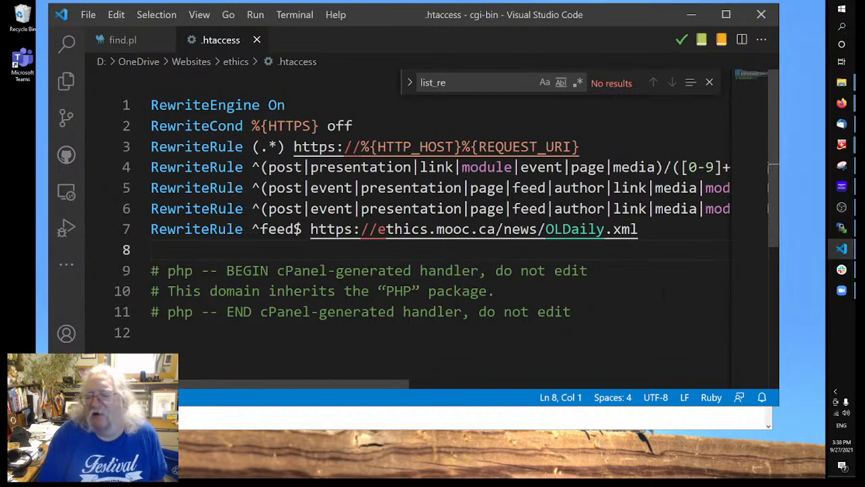
pyautogui.moveTo(637, 229); pyautogui.dragTo(614, 229)
pyautogui.press('Down')
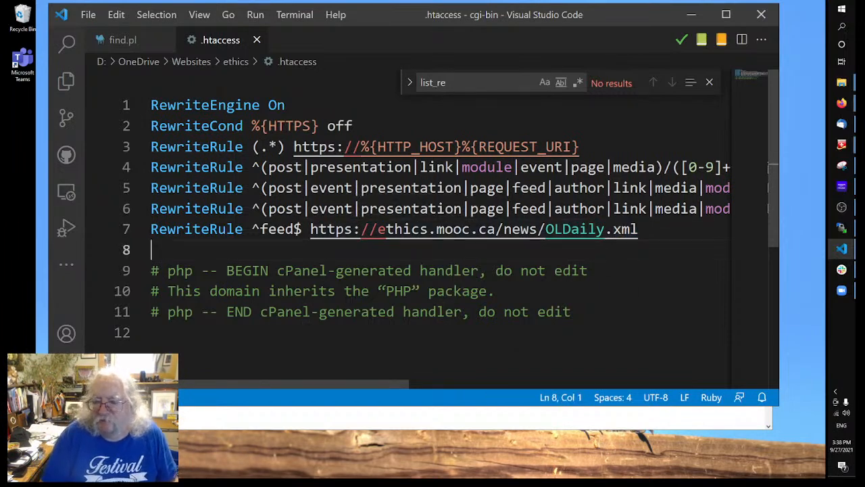
pyautogui.moveTo(638, 230); pyautogui.dragTo(312, 229)
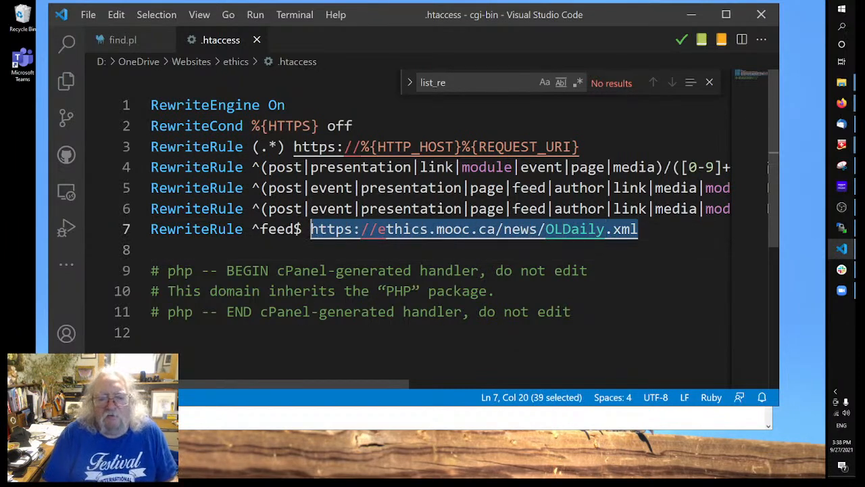
pyautogui.press('Down')
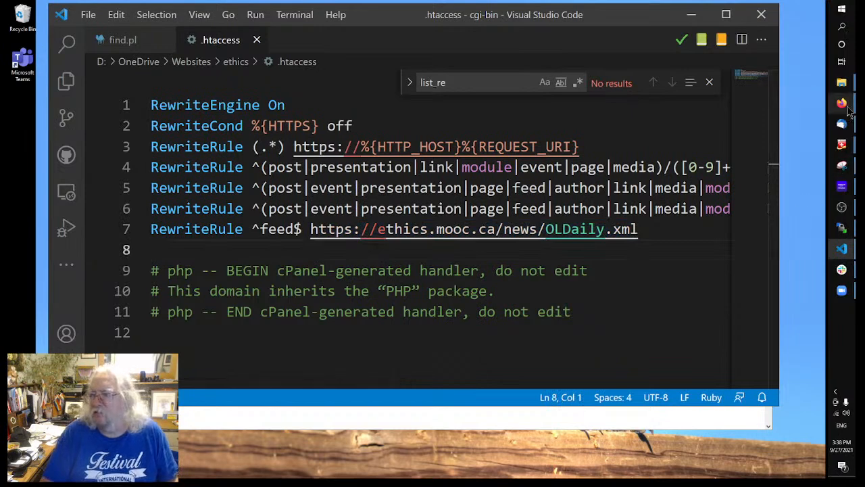
# Step: Switch to gRSShopper in Firefox and open the Course Newsletter RSS page from the list of pages
pyautogui.moveTo(841, 103)
pyautogui.click(784, 47)
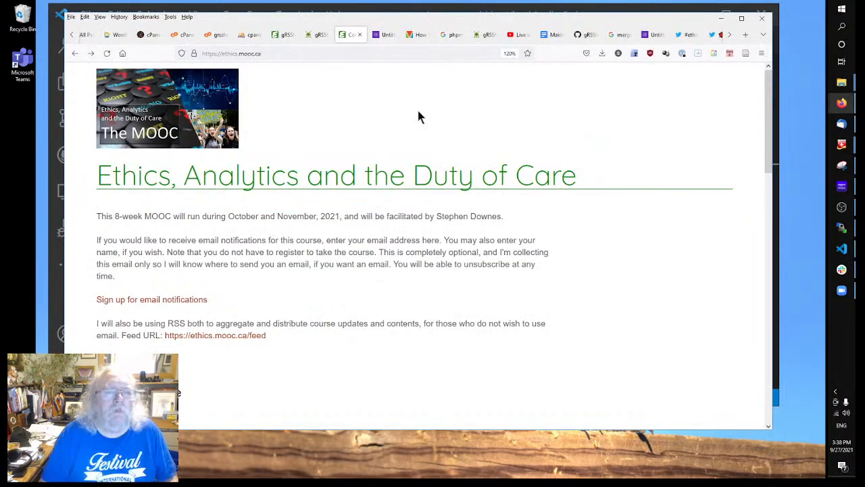
pyautogui.click(321, 36)
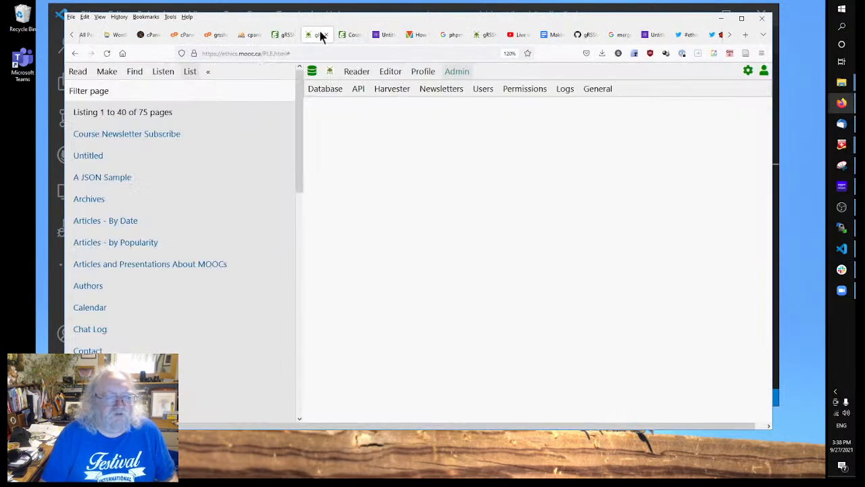
pyautogui.scroll(-3, 175, 204)
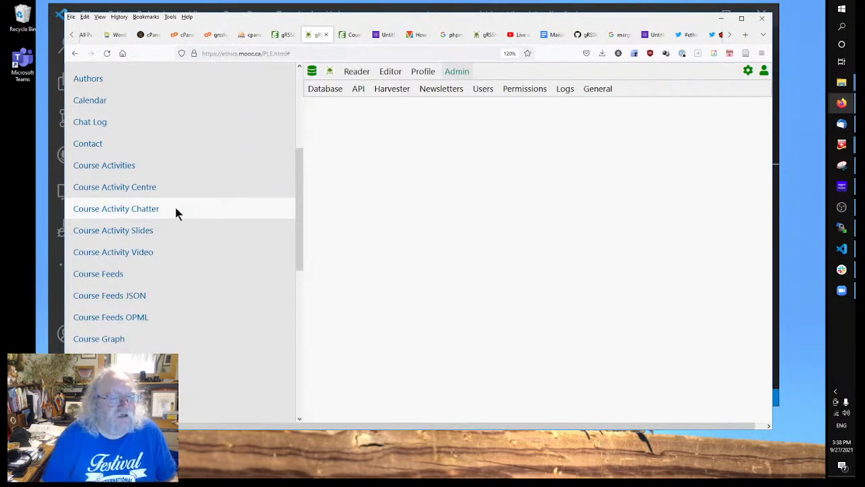
pyautogui.scroll(-4, 163, 226)
pyautogui.scroll(-2, 163, 228)
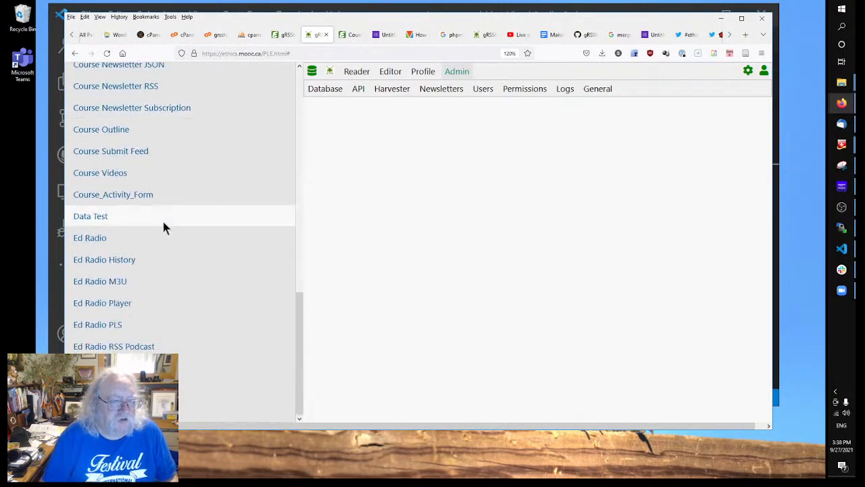
pyautogui.scroll(2, 163, 223)
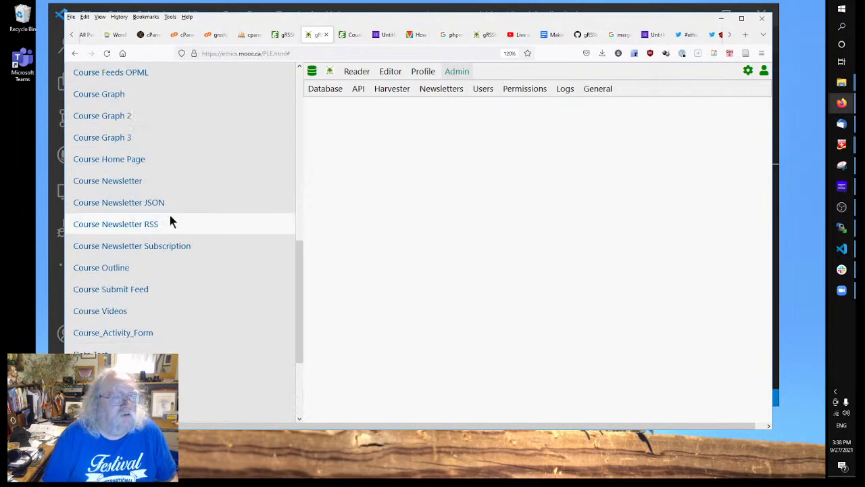
pyautogui.scroll(3, 175, 218)
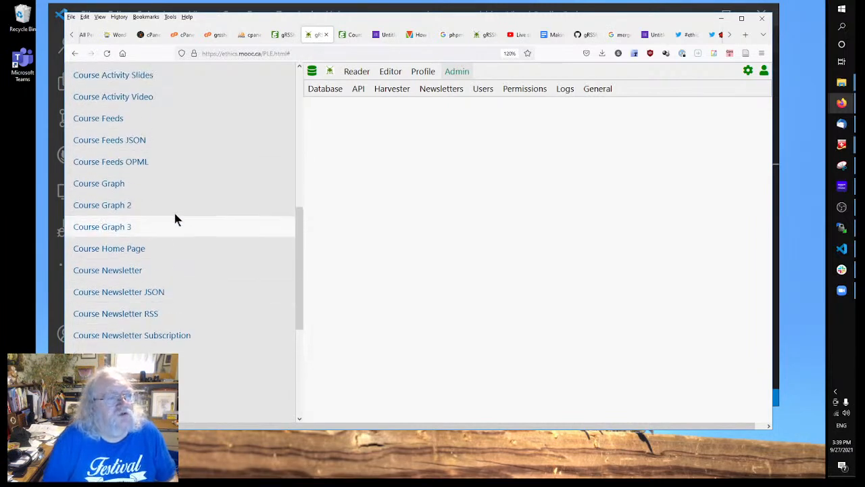
pyautogui.scroll(-5, 174, 219)
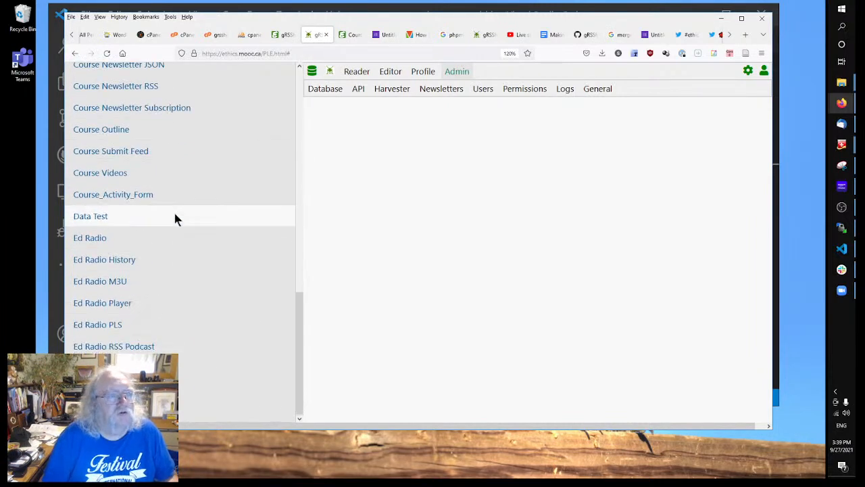
pyautogui.scroll(1, 119, 139)
pyautogui.click(115, 155)
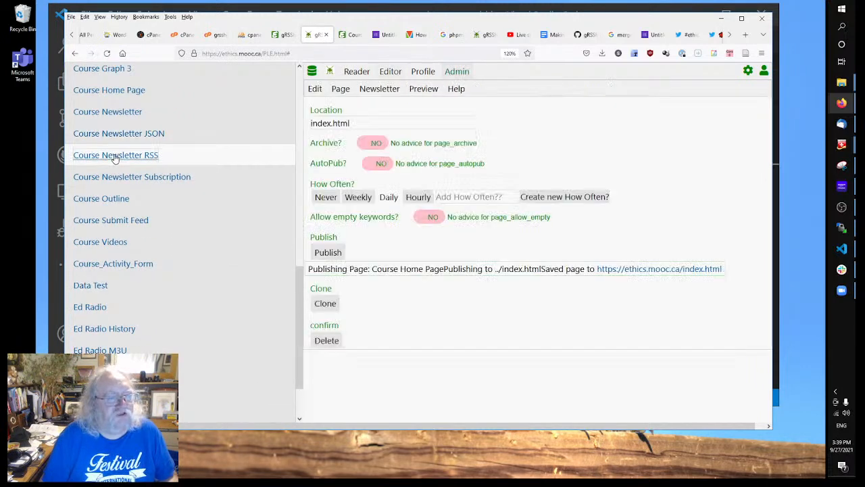
# Step: Copy the location file name course_newsletter.xml from the Course Newsletter RSS page's publishing settings
pyautogui.click(342, 90)
pyautogui.click(405, 124)
pyautogui.click(409, 124)
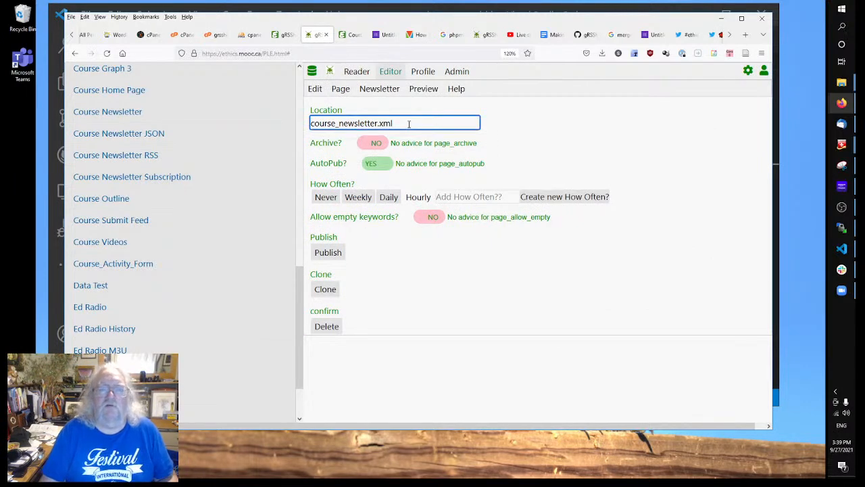
pyautogui.moveTo(409, 124); pyautogui.dragTo(291, 127)
pyautogui.rightClick(359, 124)
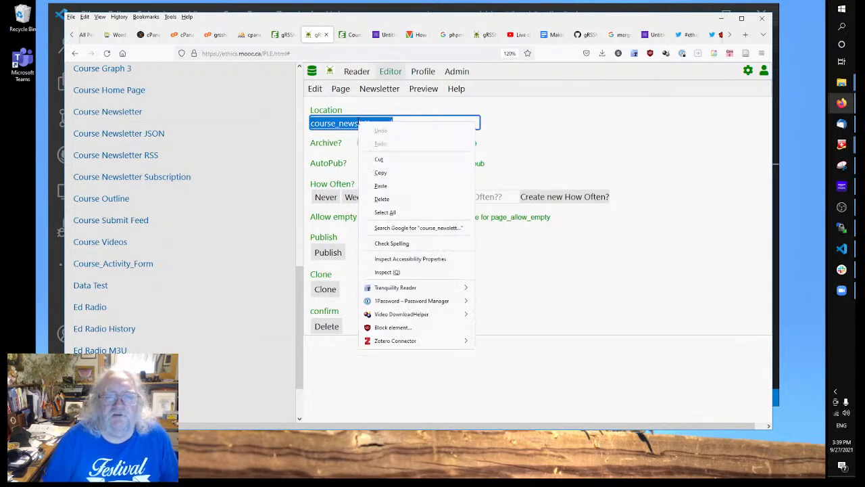
pyautogui.click(381, 172)
pyautogui.click(604, 150)
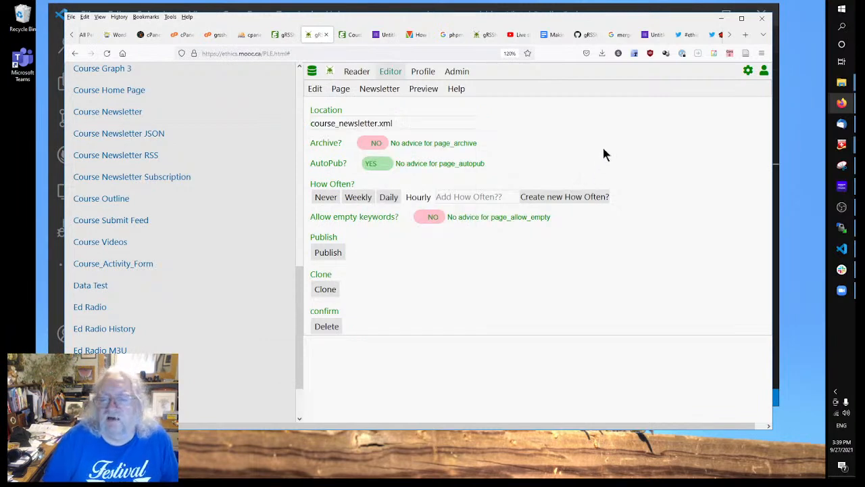
pyautogui.click(412, 122)
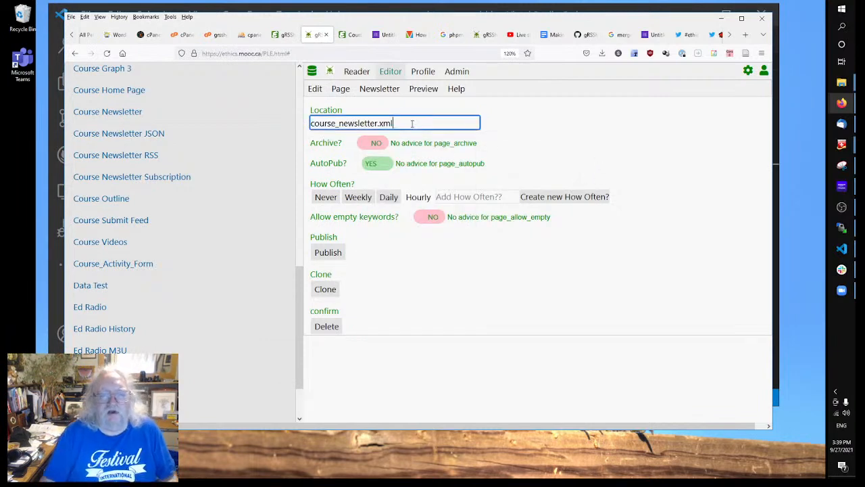
# Step: Switch to Visual Studio Code, replace news/OLDaily.xml with course_newsletter.xml in the ^feed$ rewrite rule, and save .htaccess
pyautogui.click(842, 249)
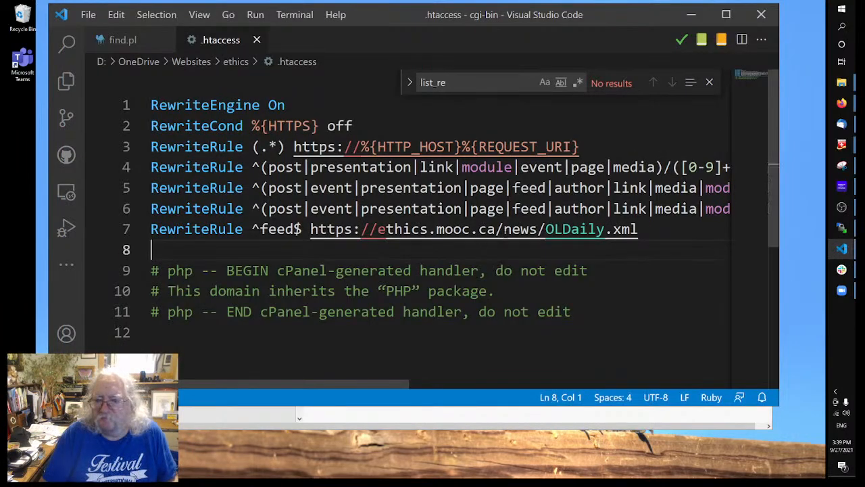
pyautogui.moveTo(503, 230); pyautogui.dragTo(640, 230)
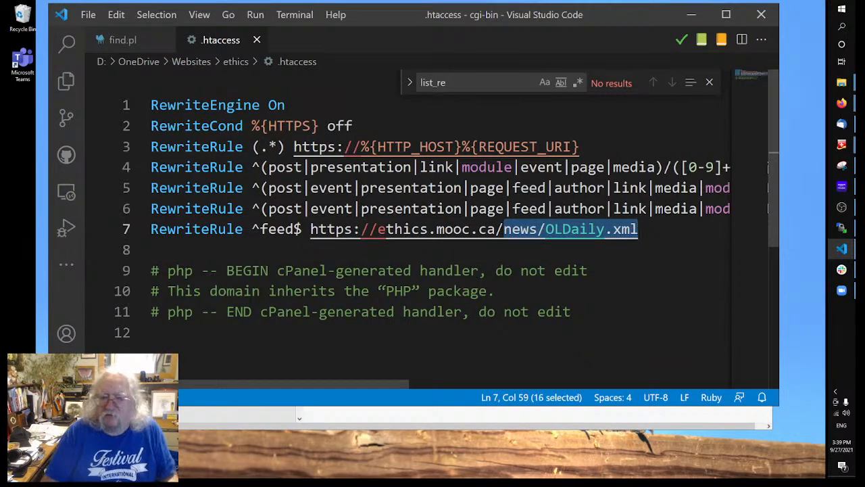
pyautogui.write('course_newsletter.xml')
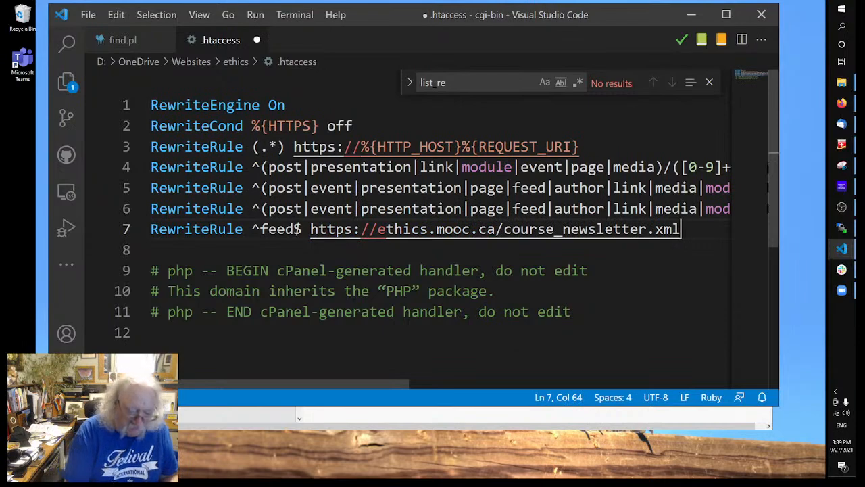
pyautogui.hotkey('ctrl', 's')
# Step: Switch to WinSCP and upload the local .htaccess file to the remote ethics.mooc.ca folder, overwriting the existing one
pyautogui.click(841, 228)
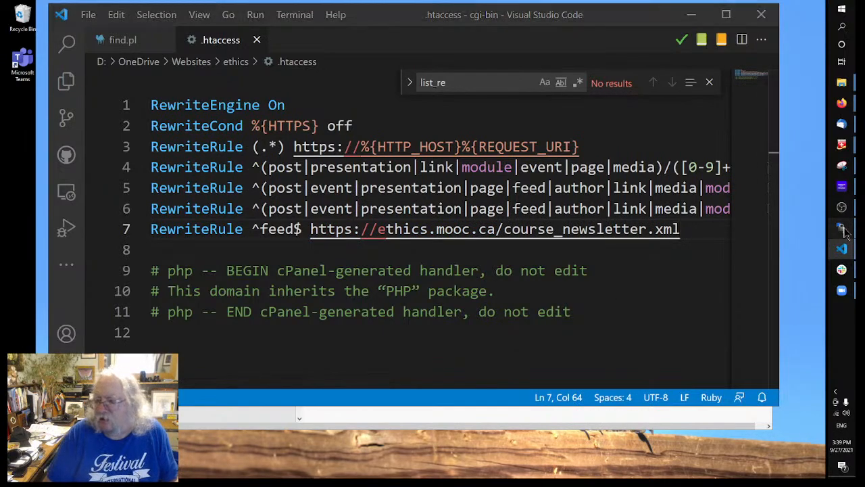
pyautogui.scroll(-4, 498, 284)
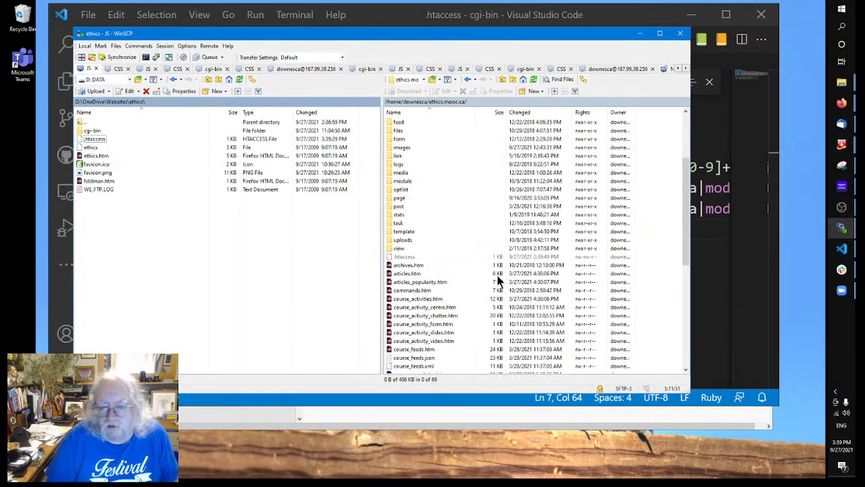
pyautogui.moveTo(95, 139); pyautogui.dragTo(496, 302)
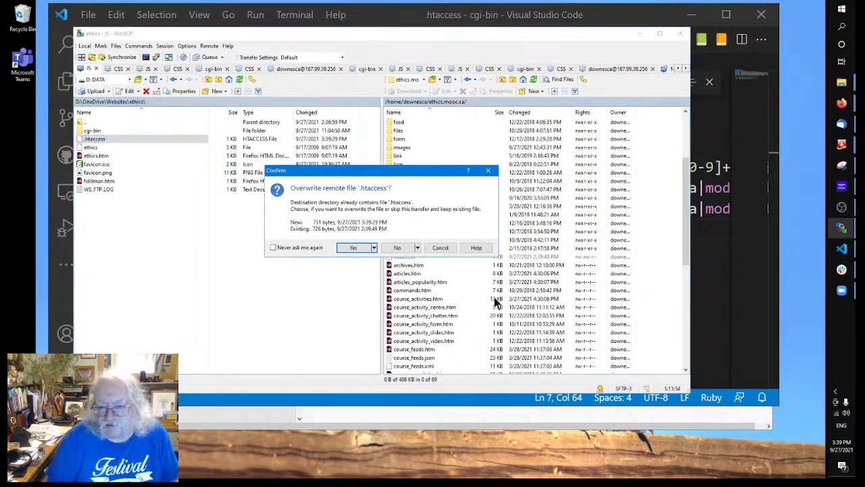
pyautogui.click(353, 247)
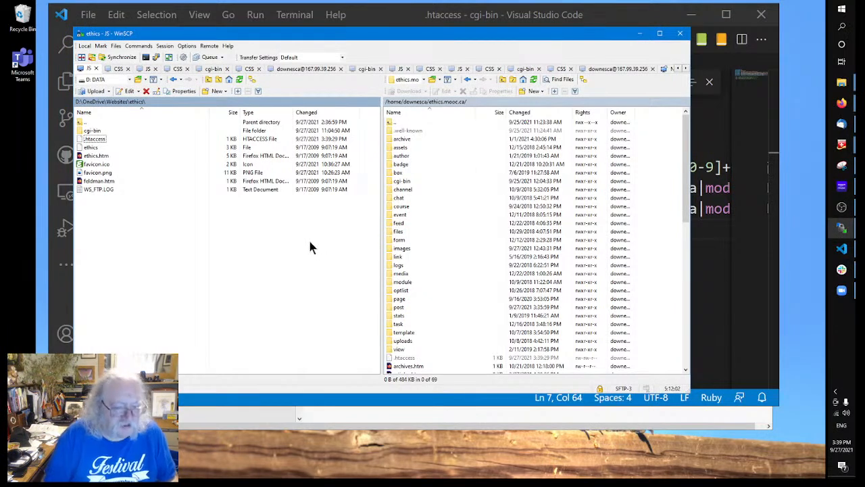
# Step: Switch to Firefox, reload the published course home page, test its feed URL link, and return to the home page
pyautogui.click(842, 102)
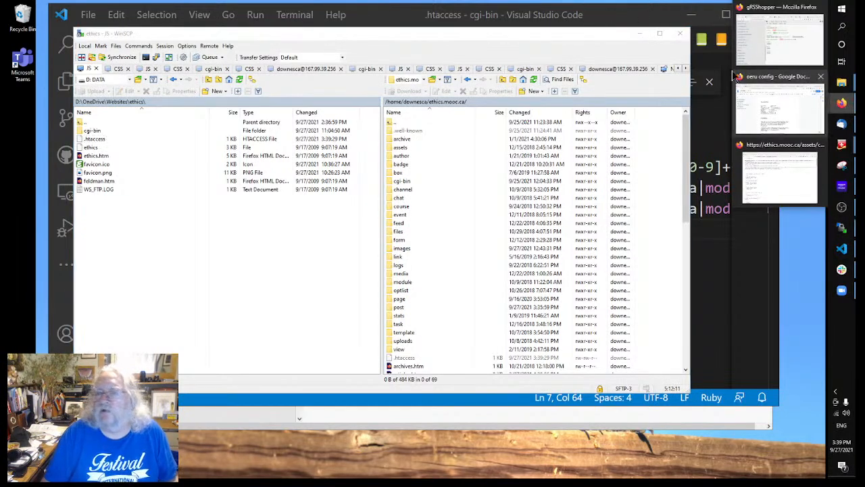
pyautogui.click(779, 59)
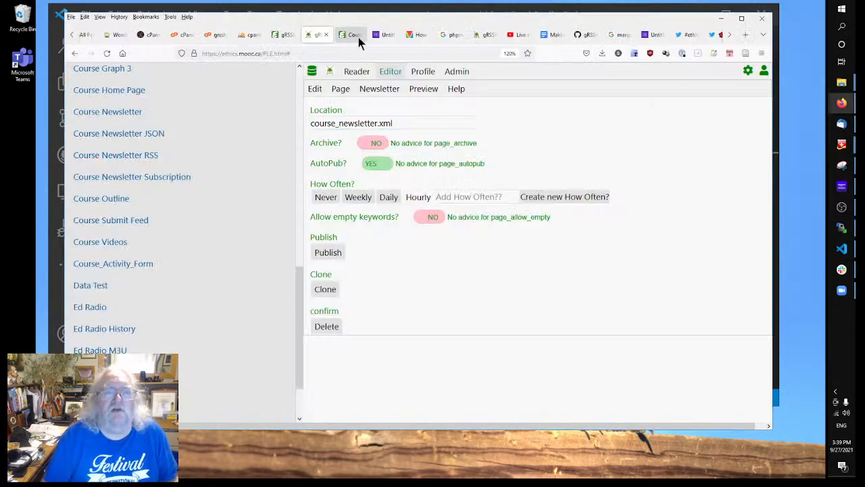
pyautogui.click(353, 35)
pyautogui.rightClick(269, 240)
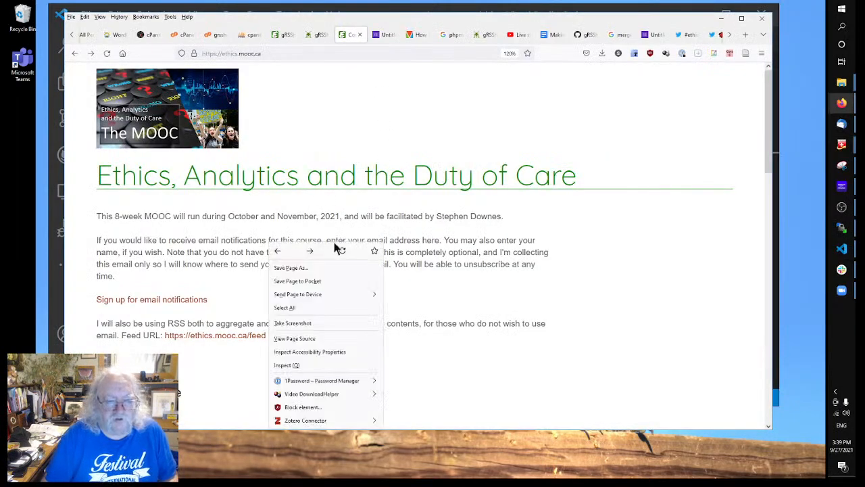
pyautogui.click(341, 250)
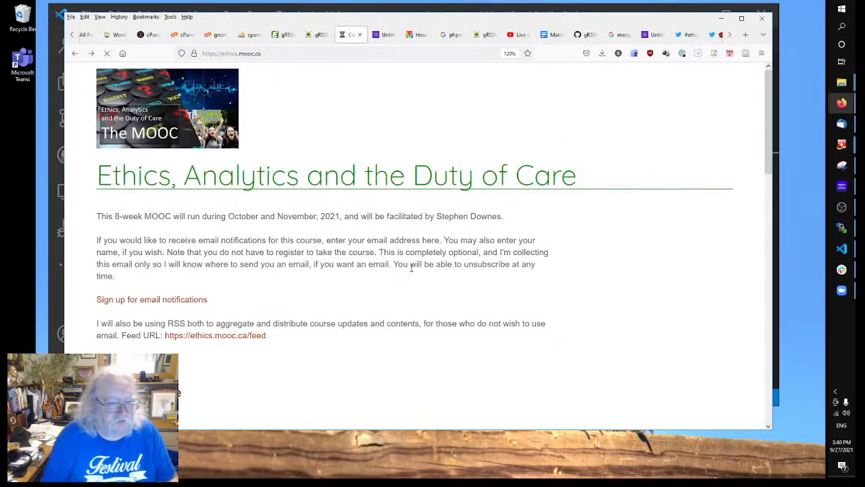
pyautogui.scroll(-3, 413, 270)
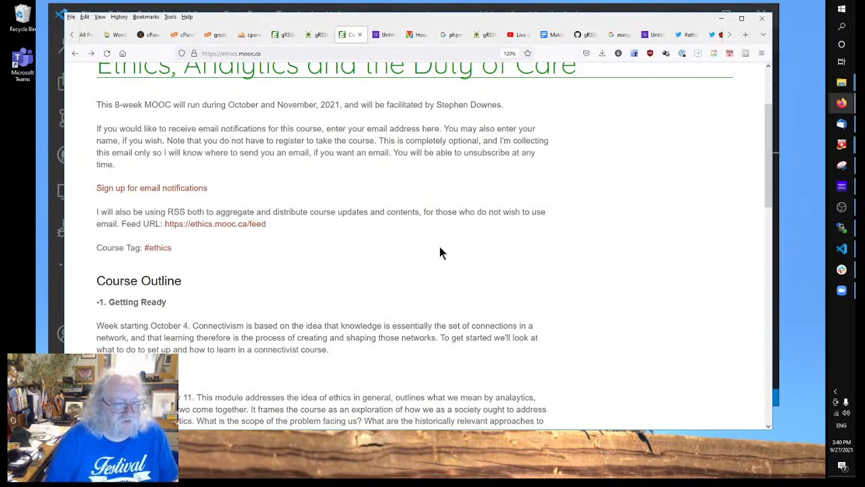
pyautogui.click(218, 225)
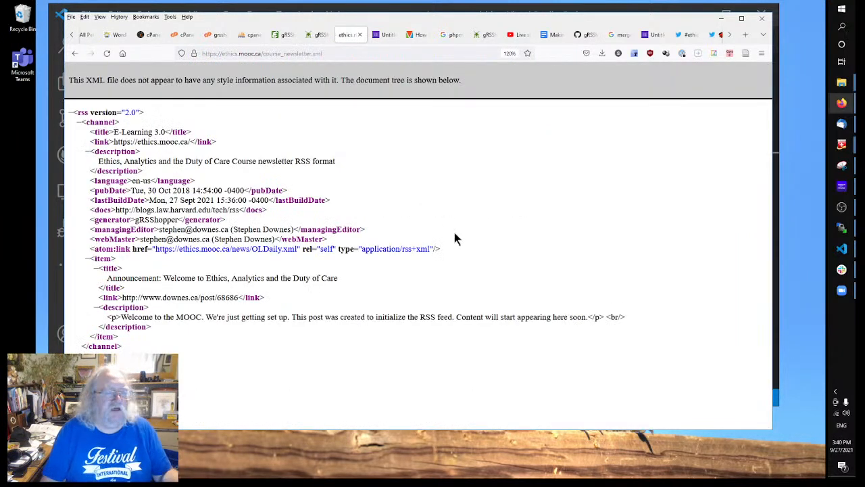
pyautogui.click(75, 54)
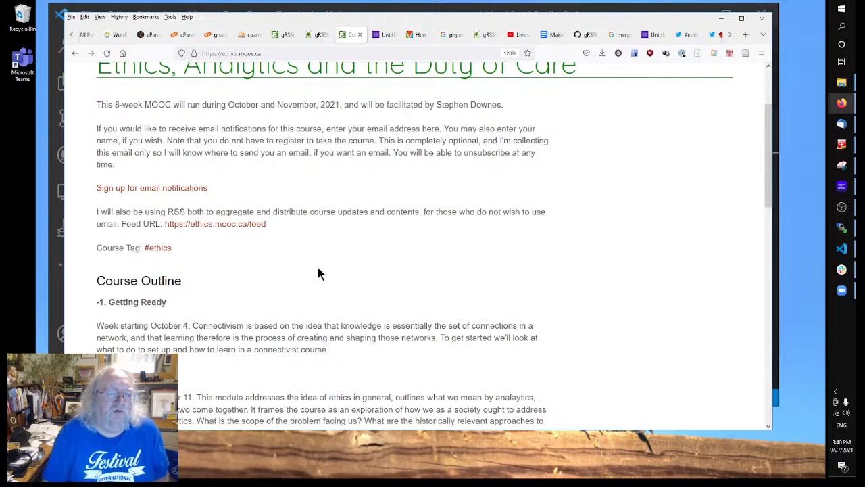
# Step: Test the #ethics course tag link on the home page, return, and look over the course outline
pyautogui.click(158, 247)
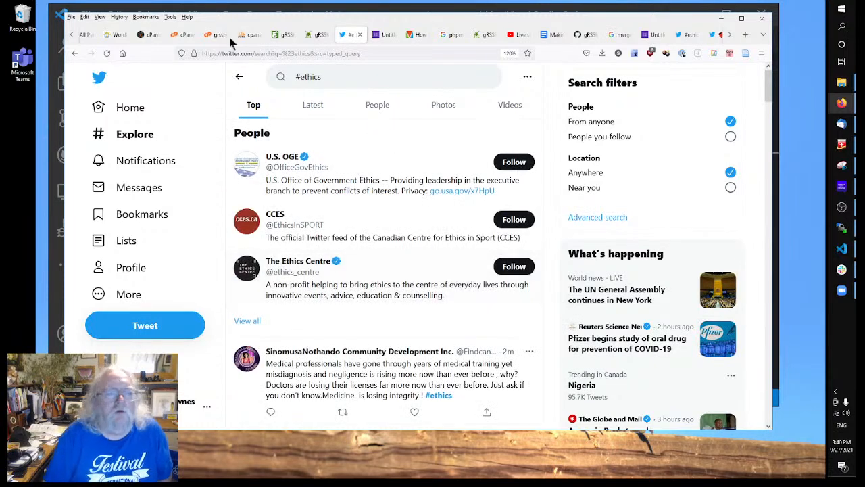
pyautogui.click(74, 54)
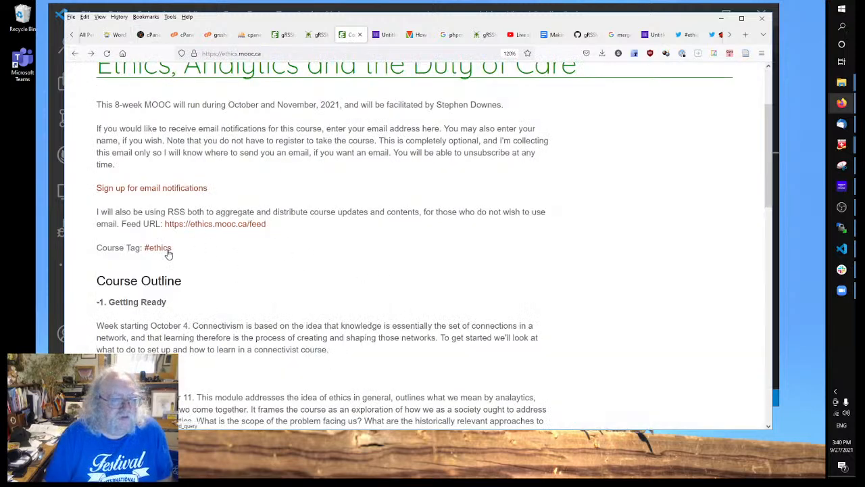
pyautogui.scroll(-4, 341, 237)
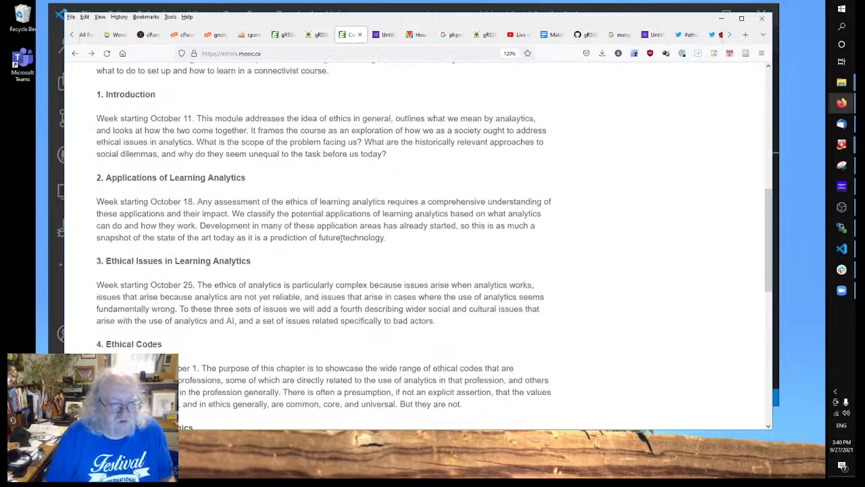
pyautogui.scroll(8, 341, 237)
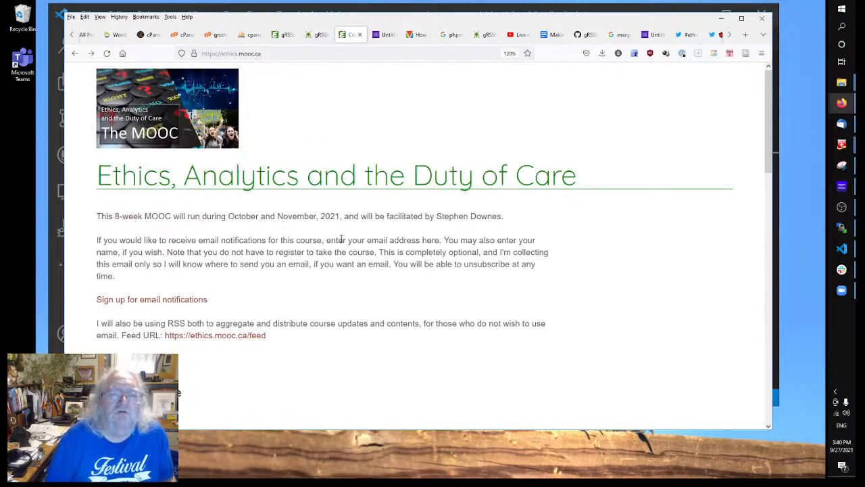
# Step: Open the Course Home Page in the gRSShopper editor and locate the Course Tag link in its code
pyautogui.click(319, 35)
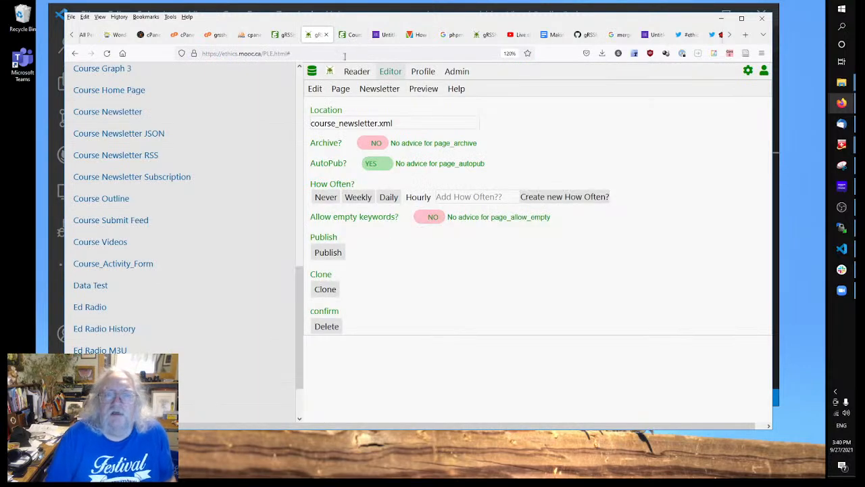
pyautogui.click(341, 89)
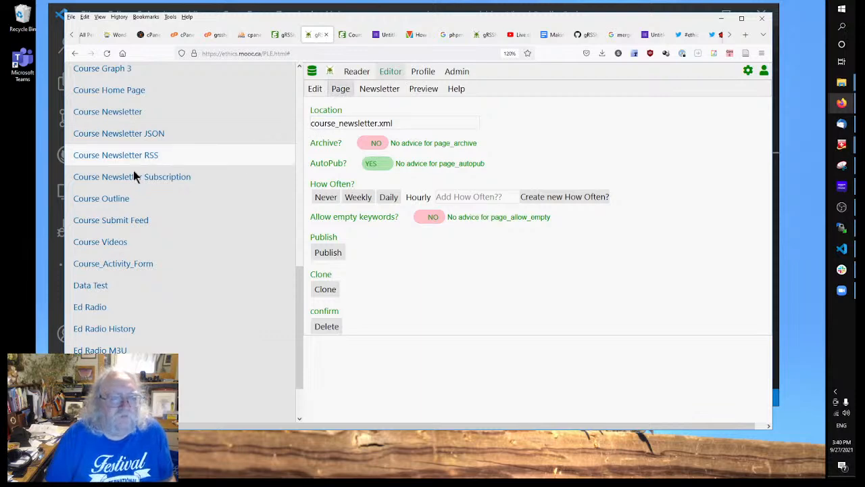
pyautogui.scroll(3, 141, 164)
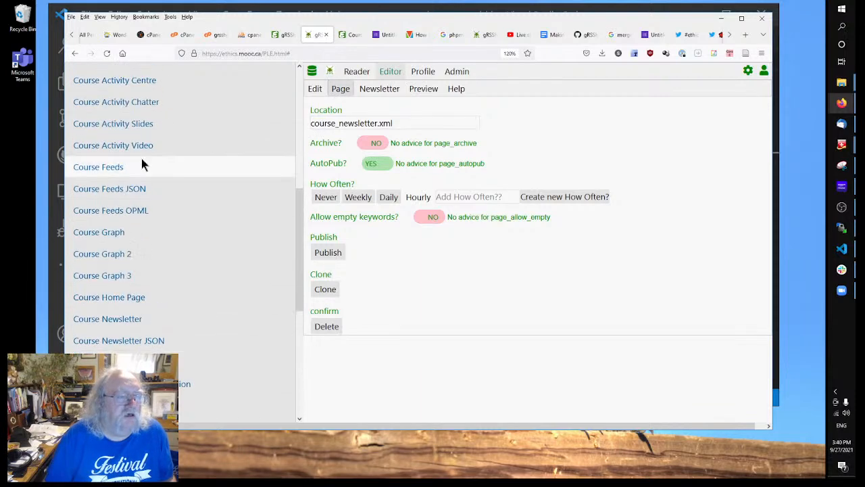
pyautogui.click(125, 297)
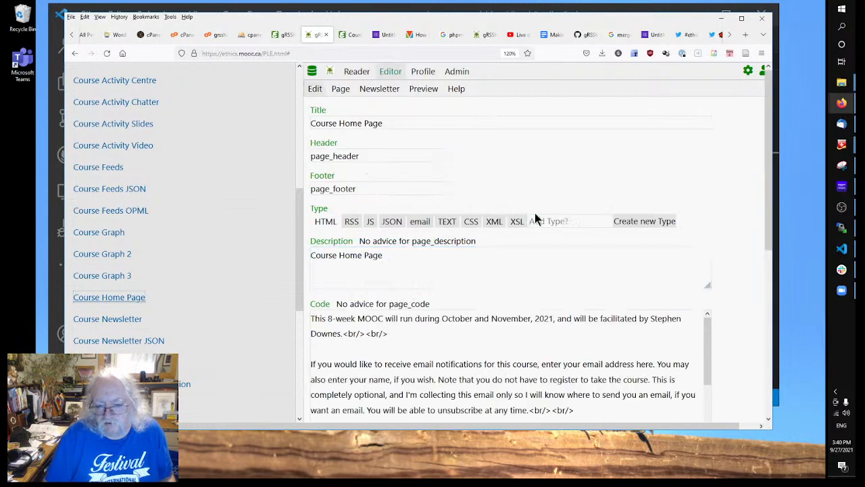
pyautogui.scroll(-4, 541, 271)
pyautogui.scroll(-3, 539, 272)
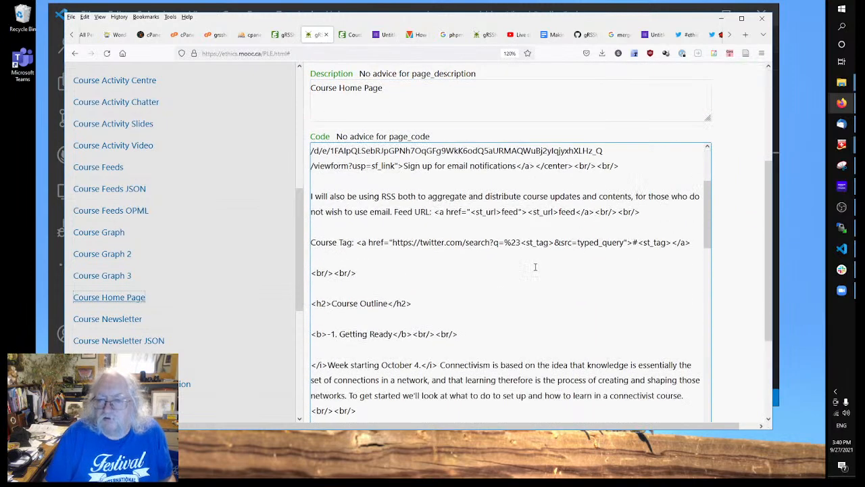
# Step: Set the Site Tag to ethics21 in the site's general admin settings and submit the site information
pyautogui.click(522, 269)
pyautogui.click(521, 212)
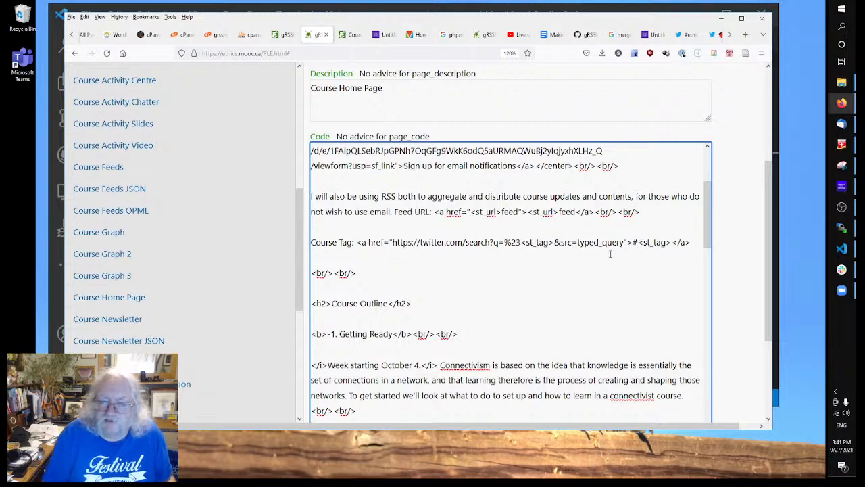
pyautogui.scroll(8, 584, 177)
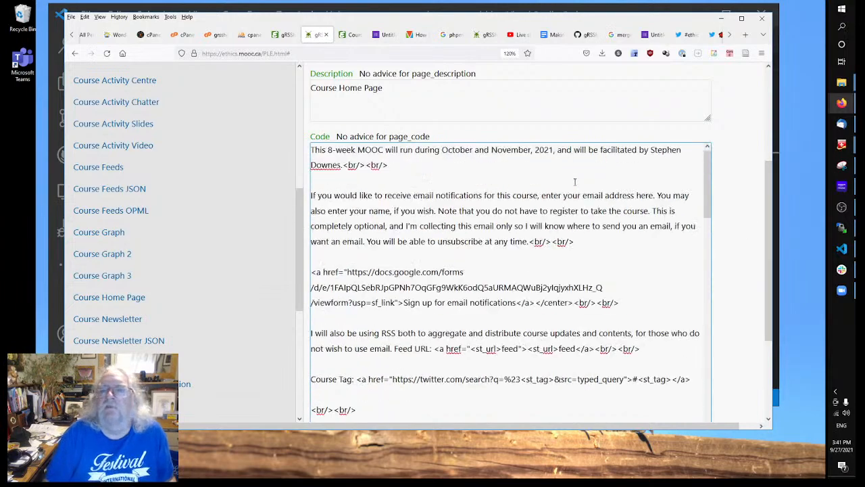
pyautogui.click(748, 71)
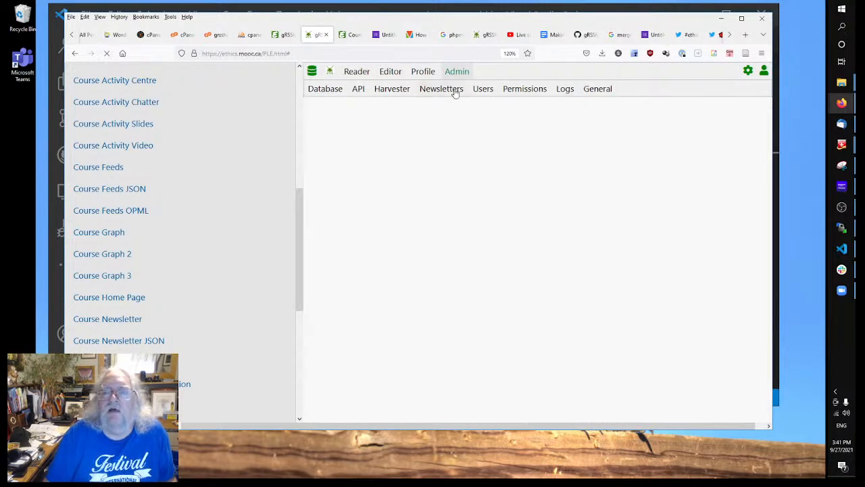
pyautogui.click(604, 90)
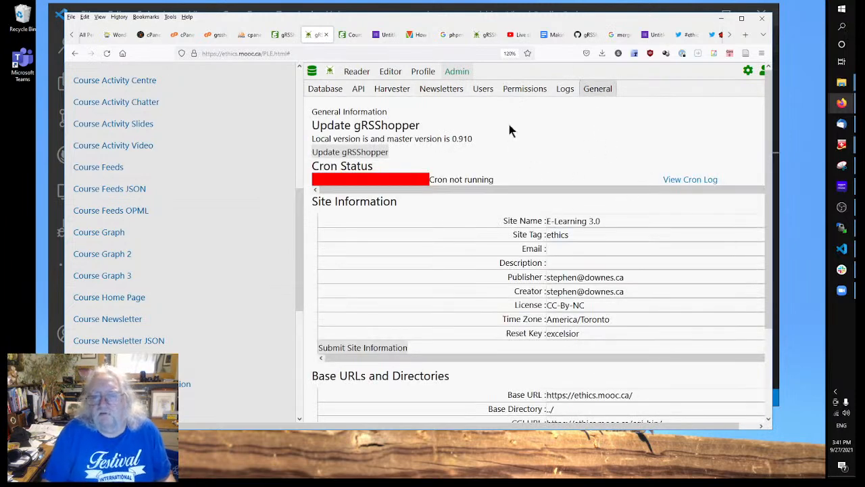
pyautogui.click(584, 235)
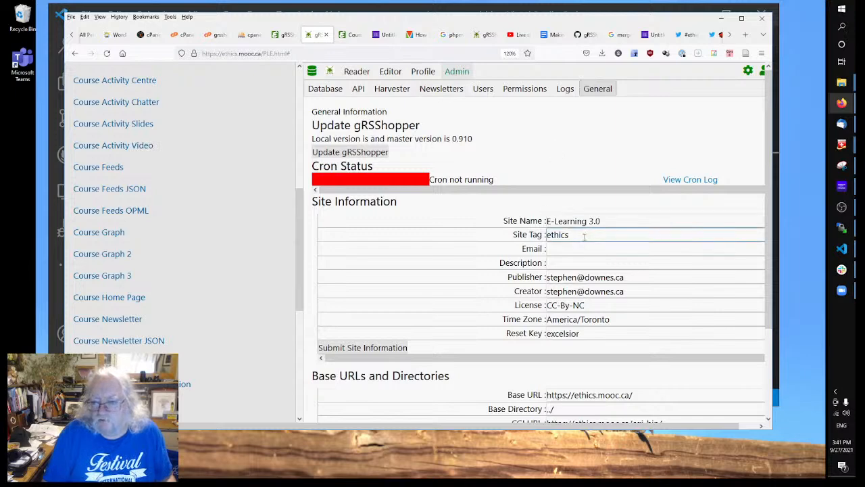
pyautogui.write('21')
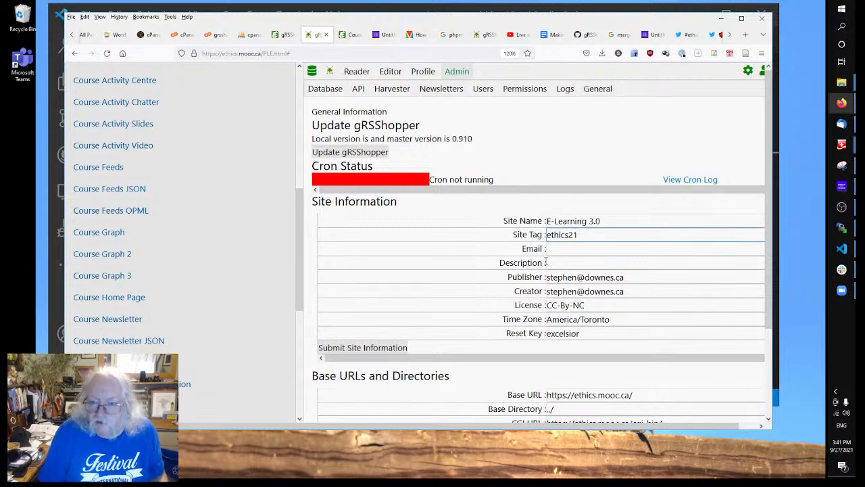
pyautogui.click(367, 347)
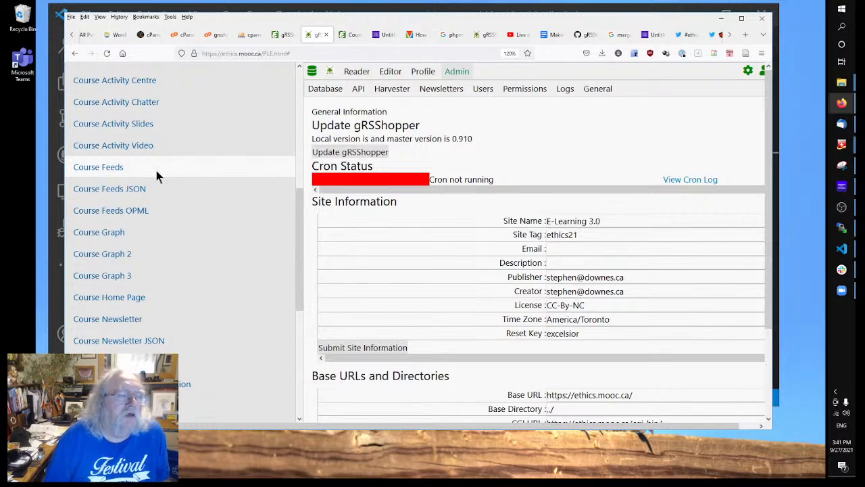
# Step: Open the Course Home Page in the editor again and publish it
pyautogui.scroll(4, 156, 174)
pyautogui.scroll(-6, 156, 174)
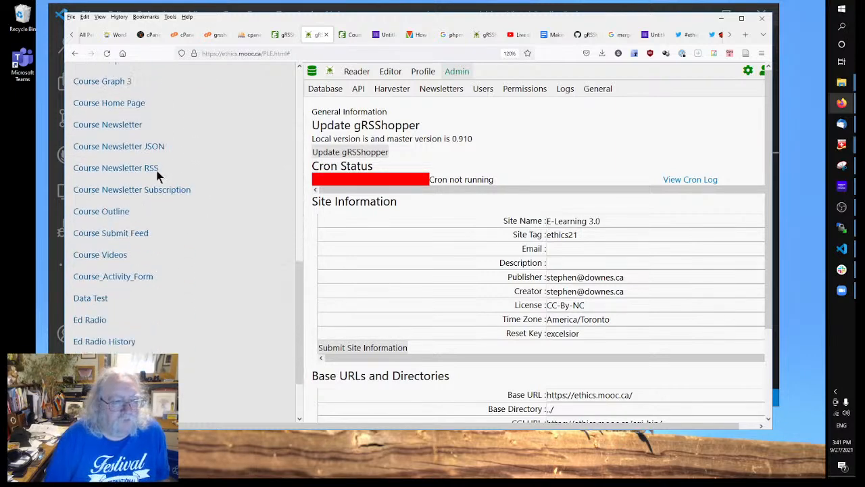
pyautogui.scroll(-1, 156, 174)
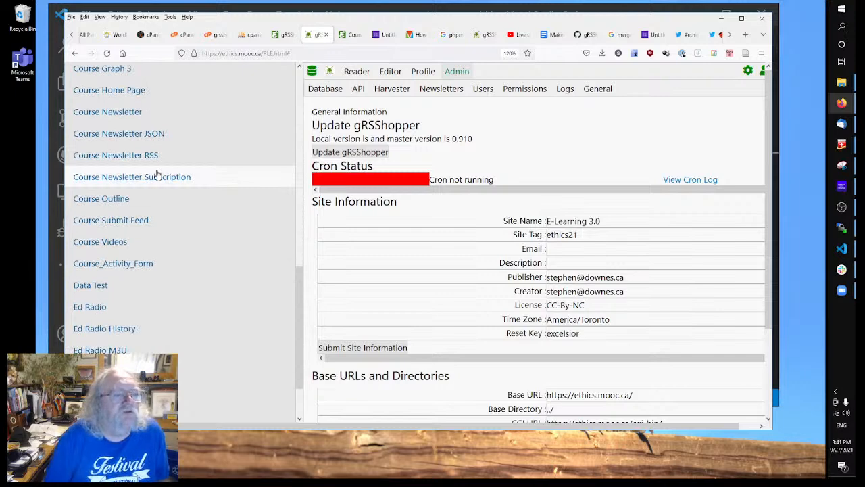
pyautogui.scroll(4, 148, 168)
pyautogui.click(108, 228)
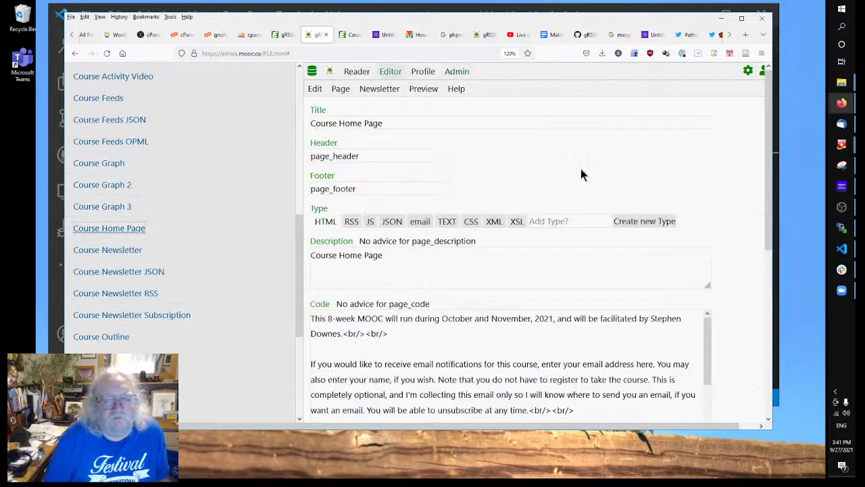
pyautogui.click(341, 89)
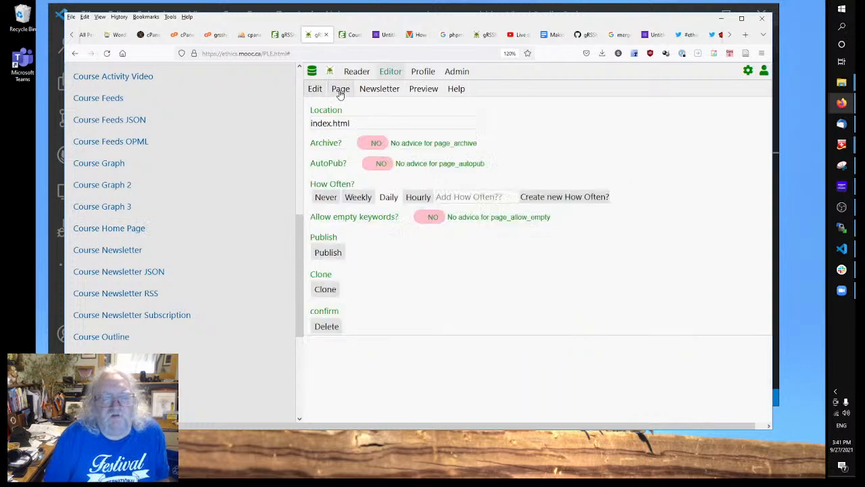
pyautogui.click(328, 253)
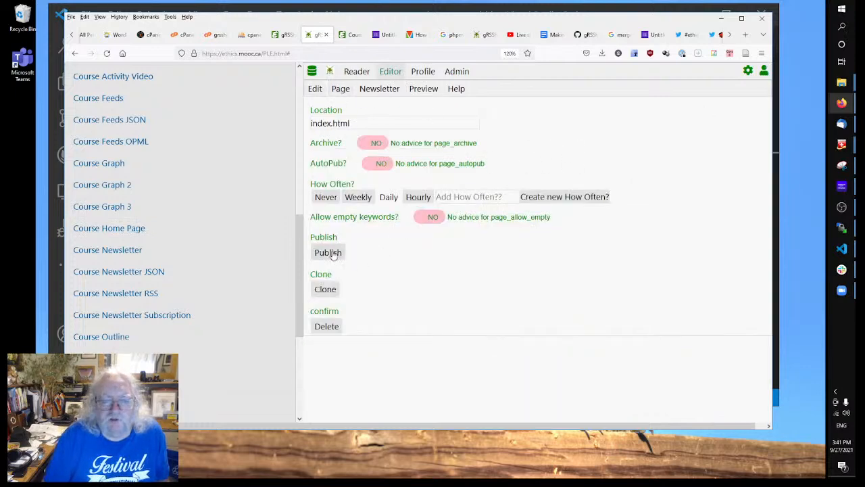
# Step: Reload the published course home page and test its course tag link
pyautogui.click(347, 35)
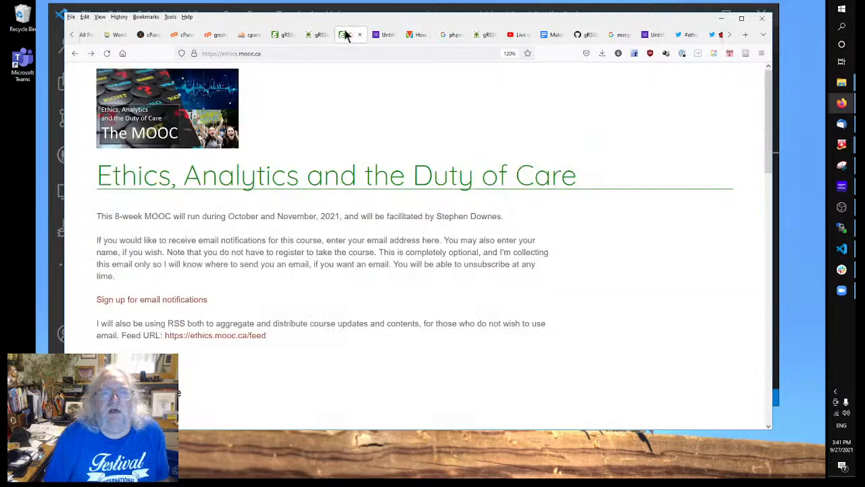
pyautogui.rightClick(351, 90)
pyautogui.click(430, 102)
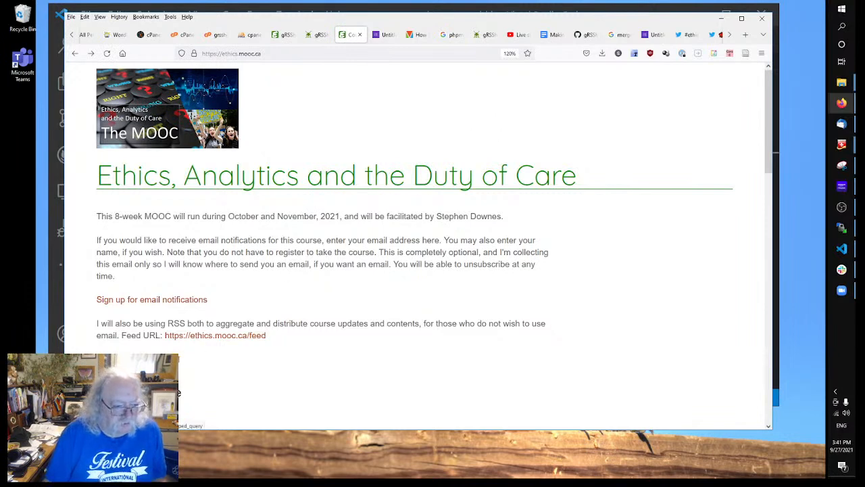
pyautogui.click(179, 392)
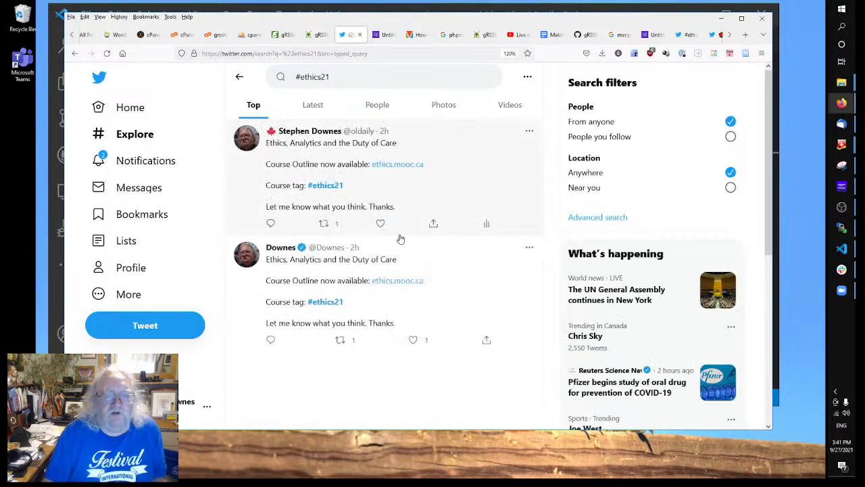
# Step: Look over the top and latest tweets for #ethics21, and check the account's Twitter notifications
pyautogui.scroll(-3, 399, 239)
pyautogui.scroll(3, 442, 268)
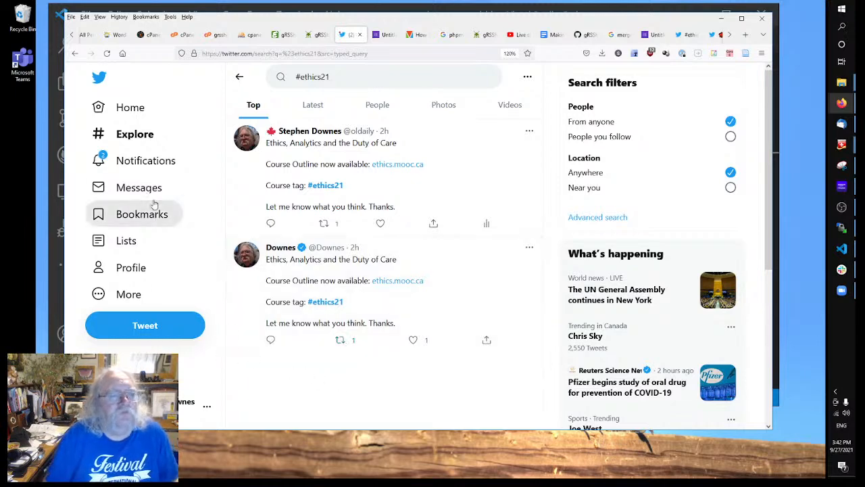
pyautogui.click(313, 106)
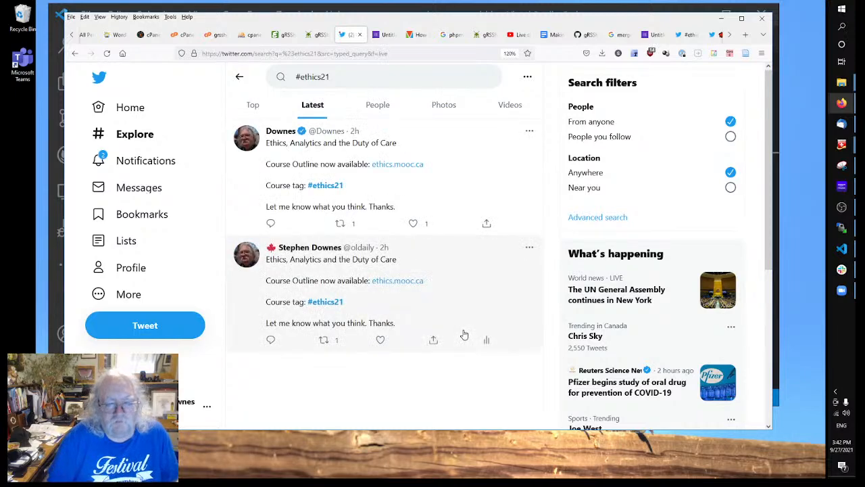
pyautogui.scroll(-2, 464, 334)
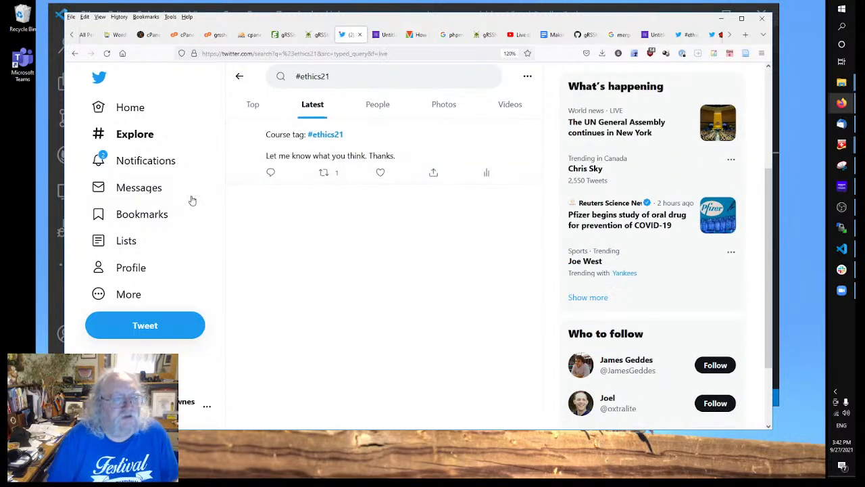
pyautogui.click(146, 163)
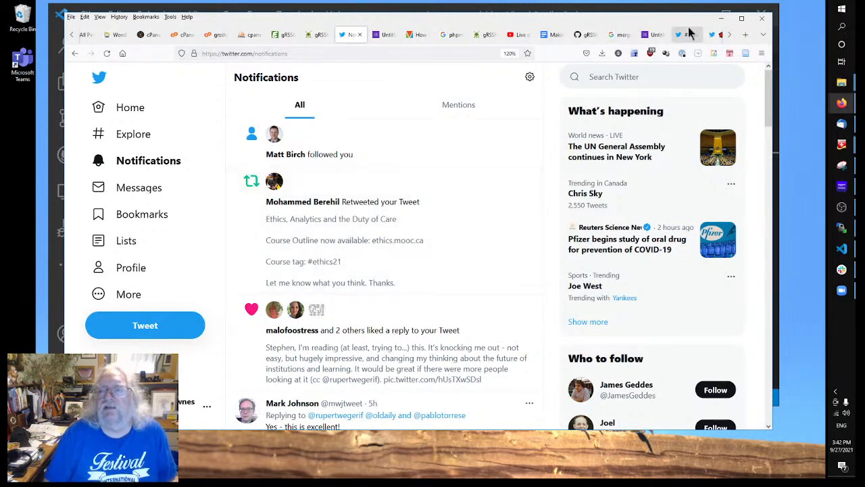
pyautogui.click(720, 20)
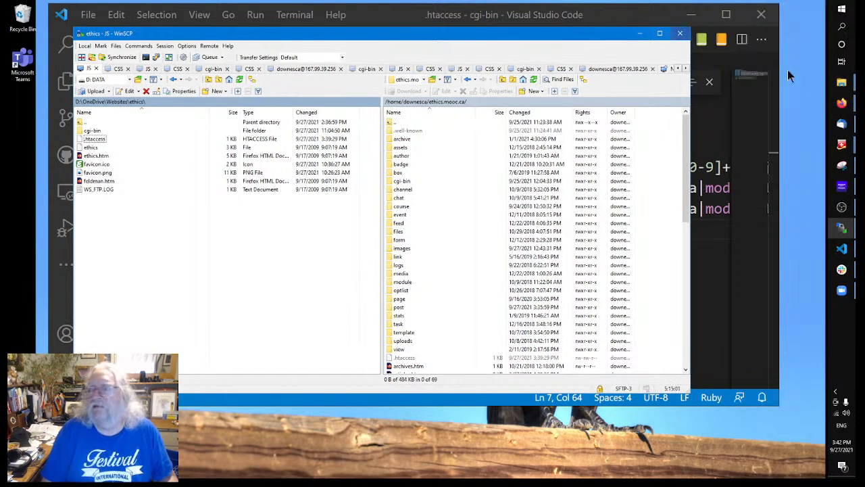
pyautogui.click(845, 108)
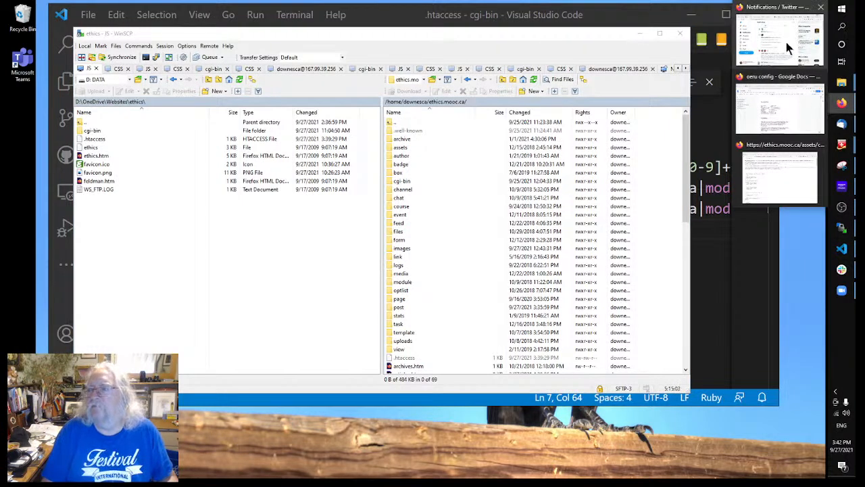
pyautogui.click(784, 89)
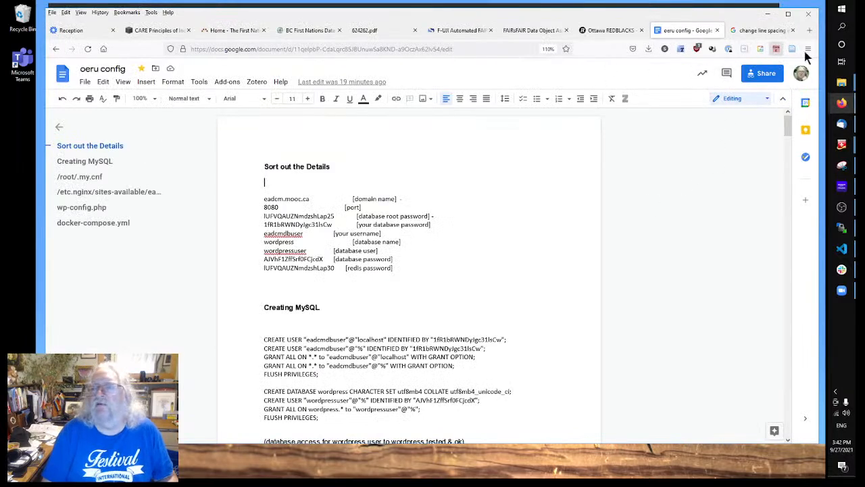
pyautogui.click(841, 103)
pyautogui.click(746, 61)
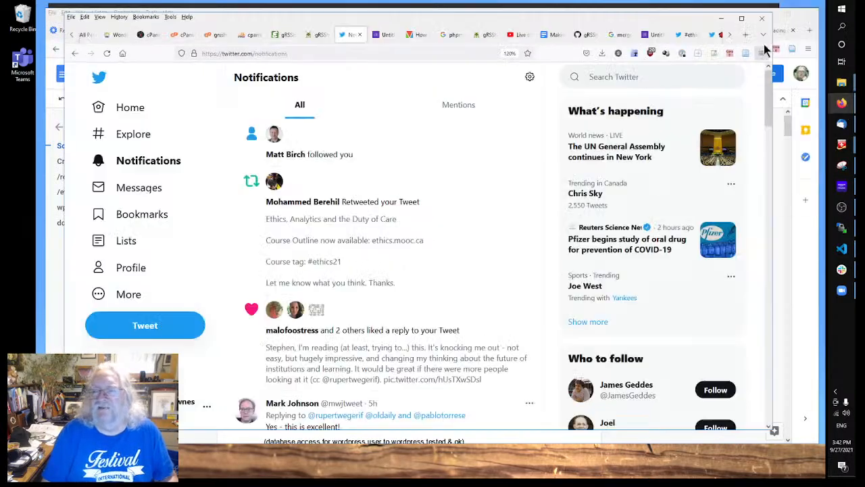
# Step: Switch to the YouTube Studio live dashboard and end the "Making a MOOC - 4" stream
pyautogui.click(522, 36)
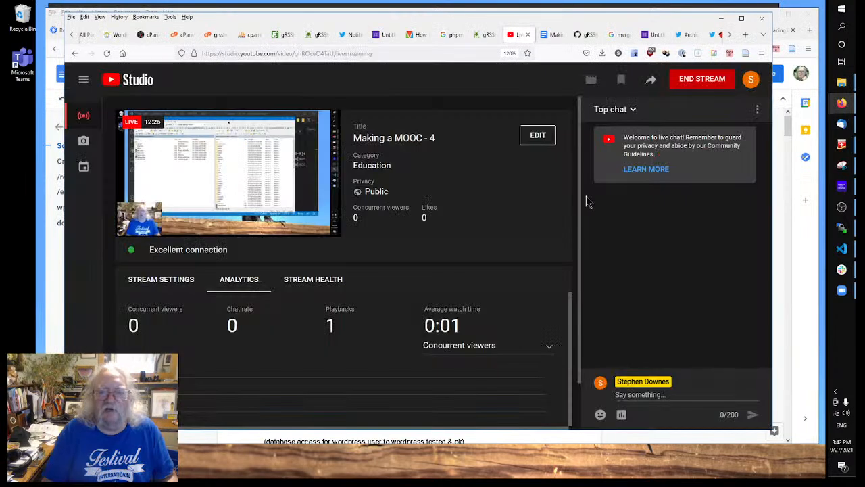
pyautogui.click(710, 86)
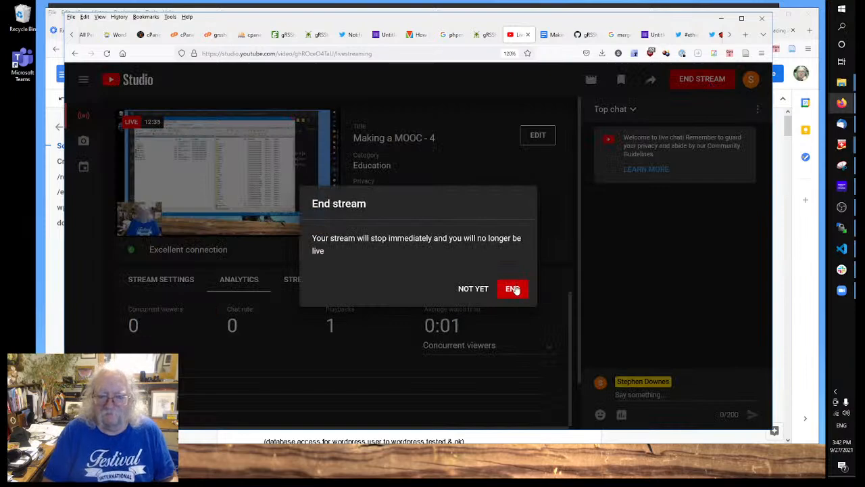